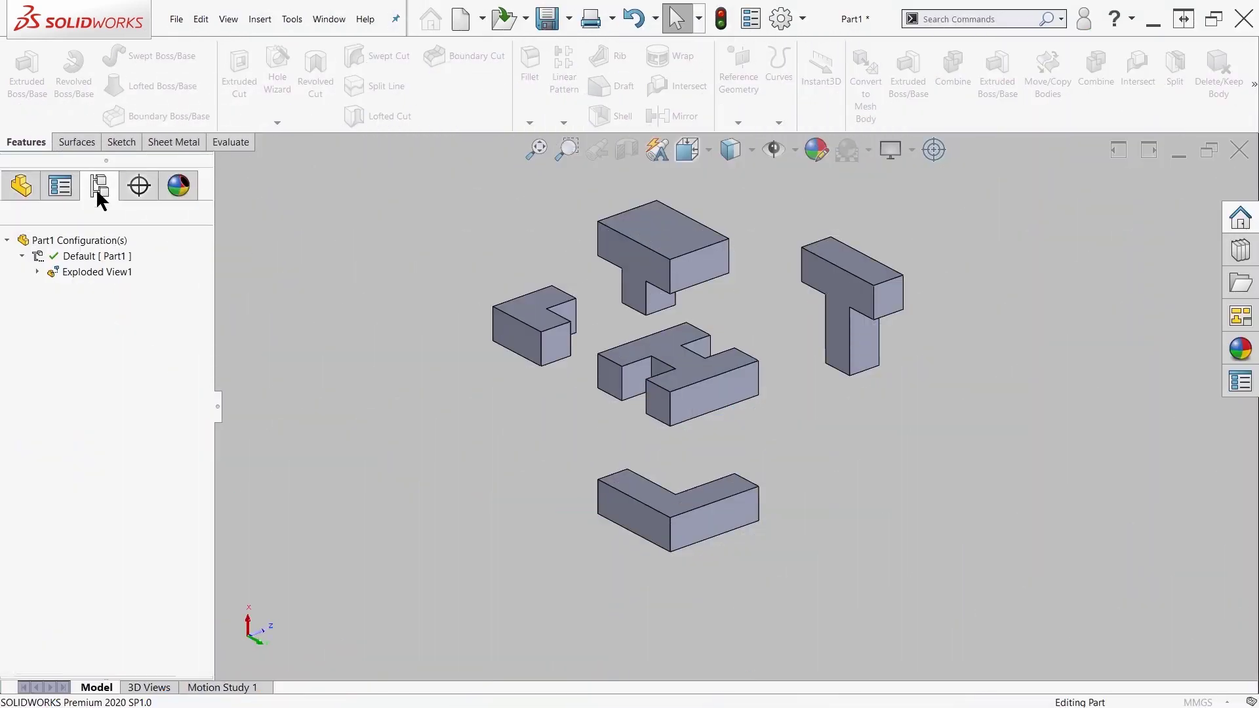
- Collapse the default configuration's exploded view and return to the feature tree
{"action": "right_click", "coordinate": [97, 262]}
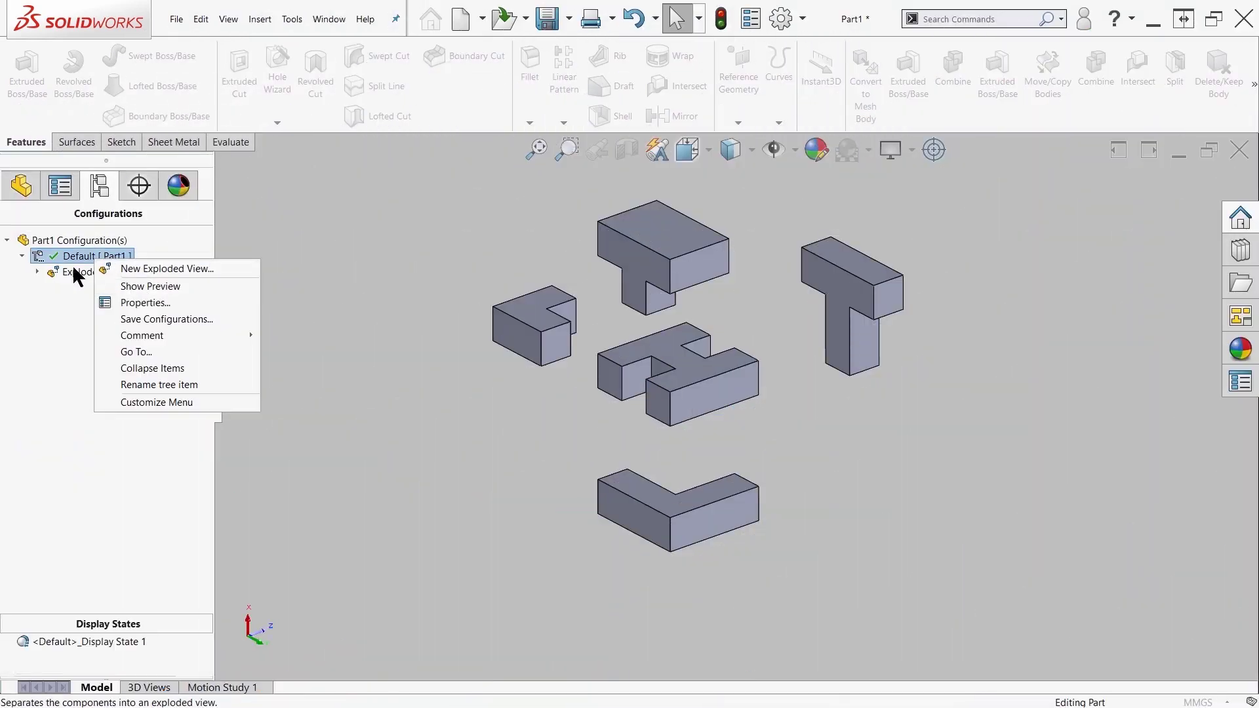
{"action": "right_click", "coordinate": [74, 270]}
{"action": "left_click", "coordinate": [104, 275]}
{"action": "left_click", "coordinate": [22, 187]}
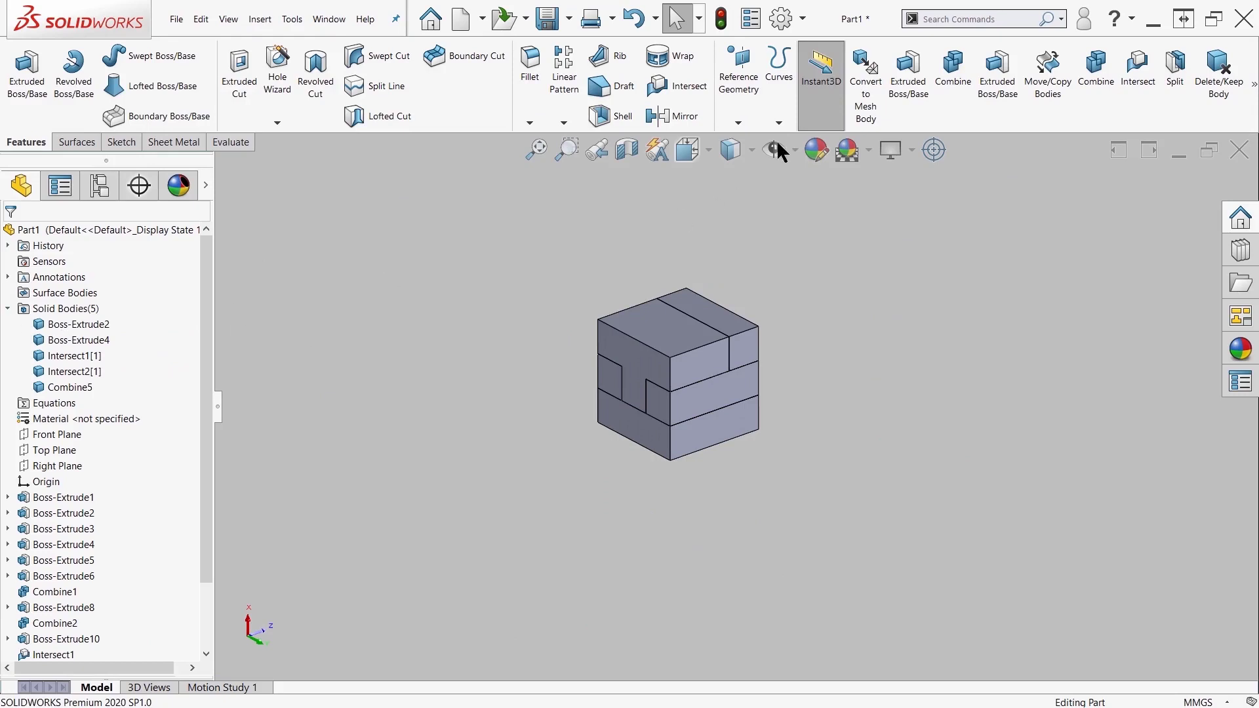
{"action": "left_click", "coordinate": [66, 325]}
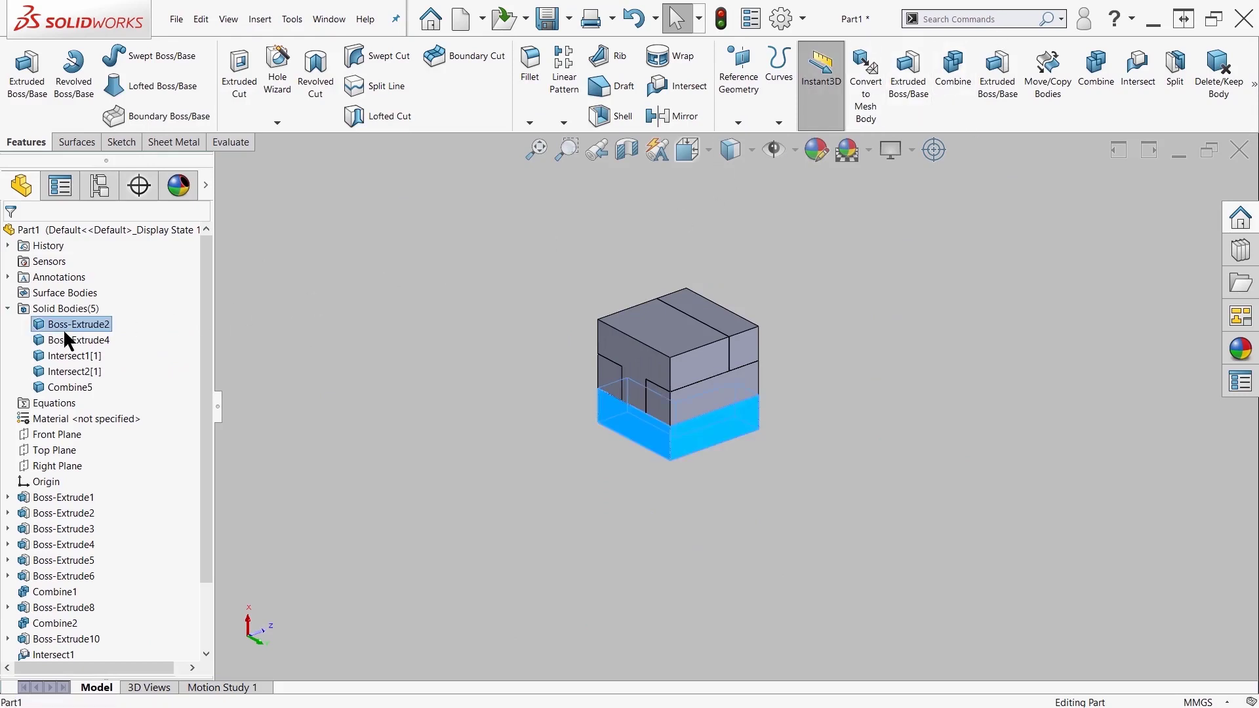
{"action": "right_click", "coordinate": [59, 316]}
{"action": "left_click", "coordinate": [145, 385]}
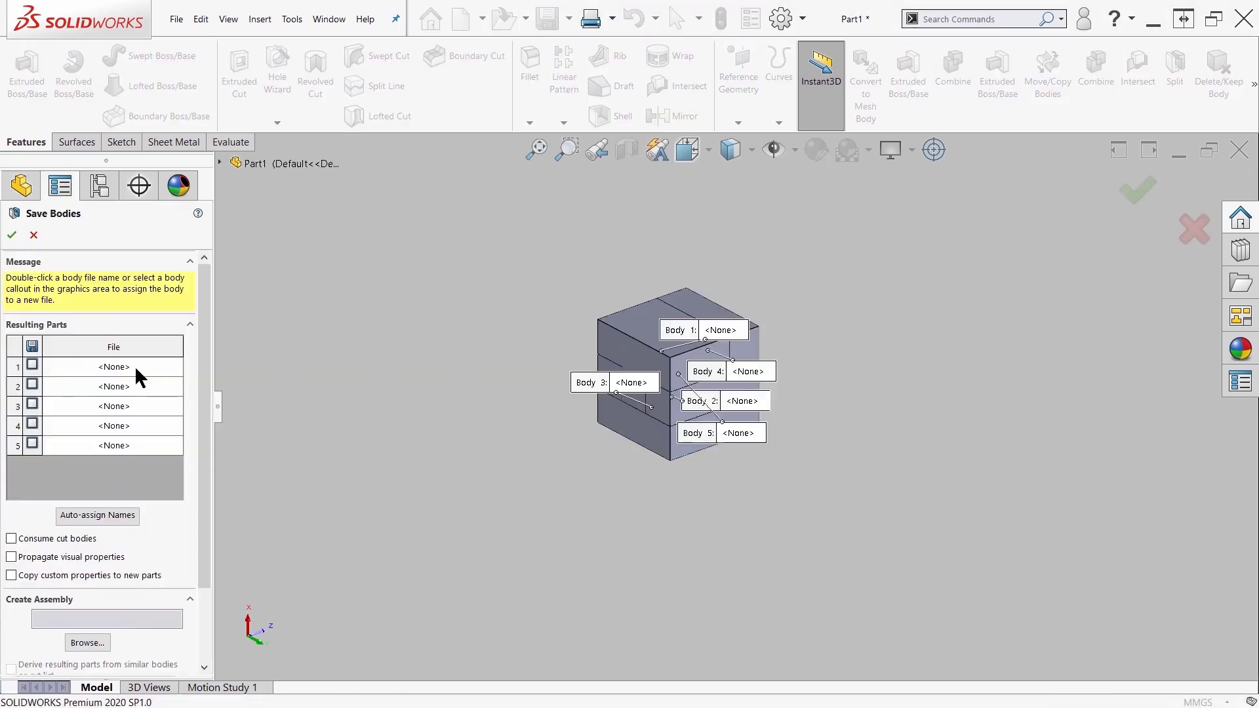
{"action": "left_click", "coordinate": [32, 367]}
{"action": "left_click", "coordinate": [704, 361]}
{"action": "left_click", "coordinate": [34, 234]}
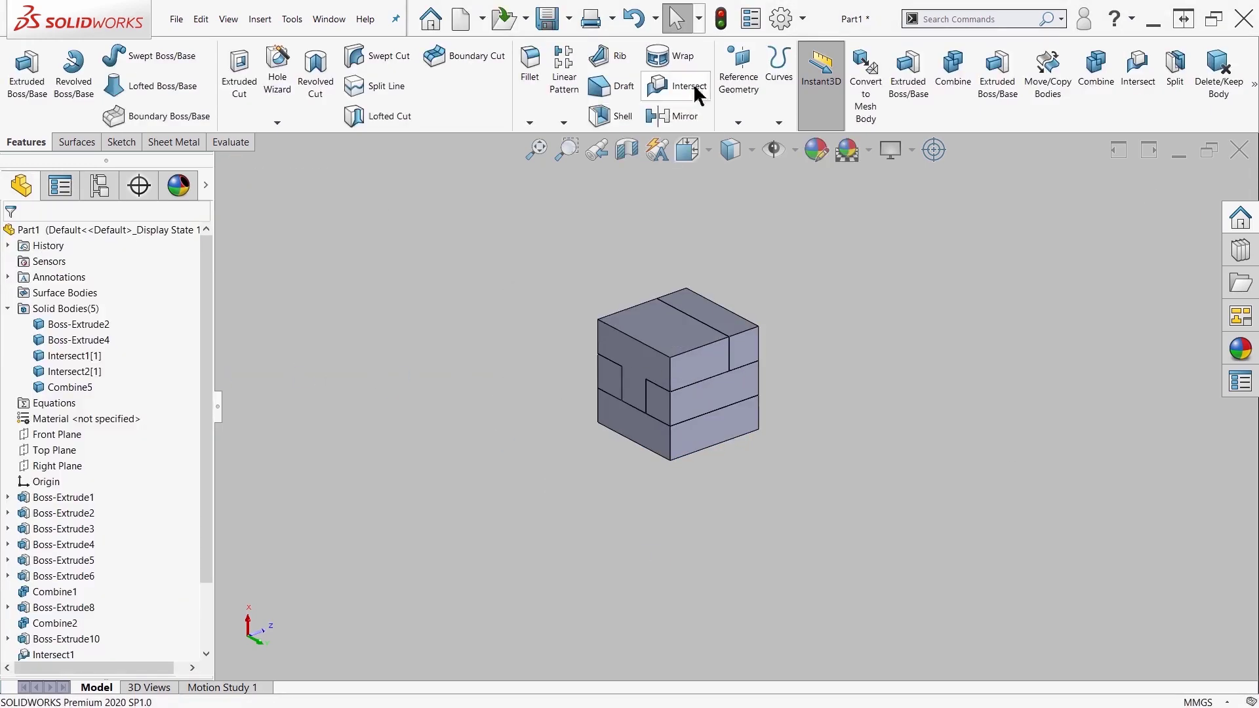
- Save the part under the file name WorkingFile
{"action": "key", "text": "ctrl+s"}
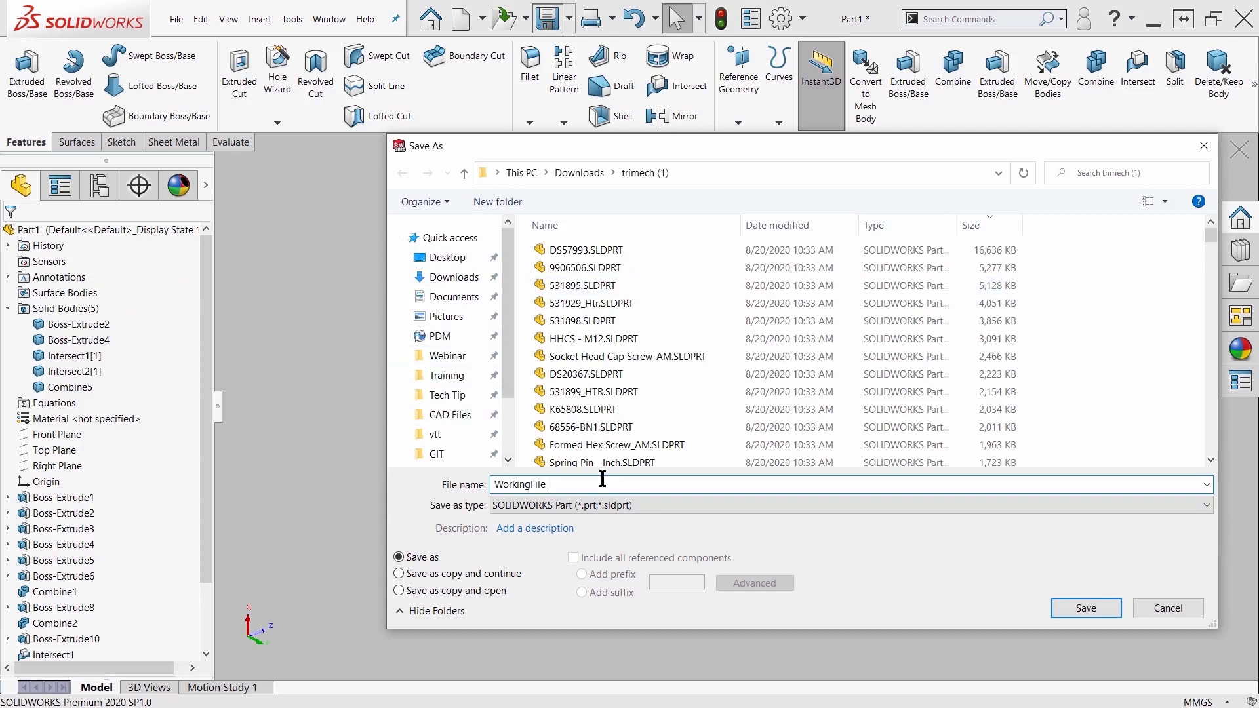
{"action": "key", "text": "Return"}
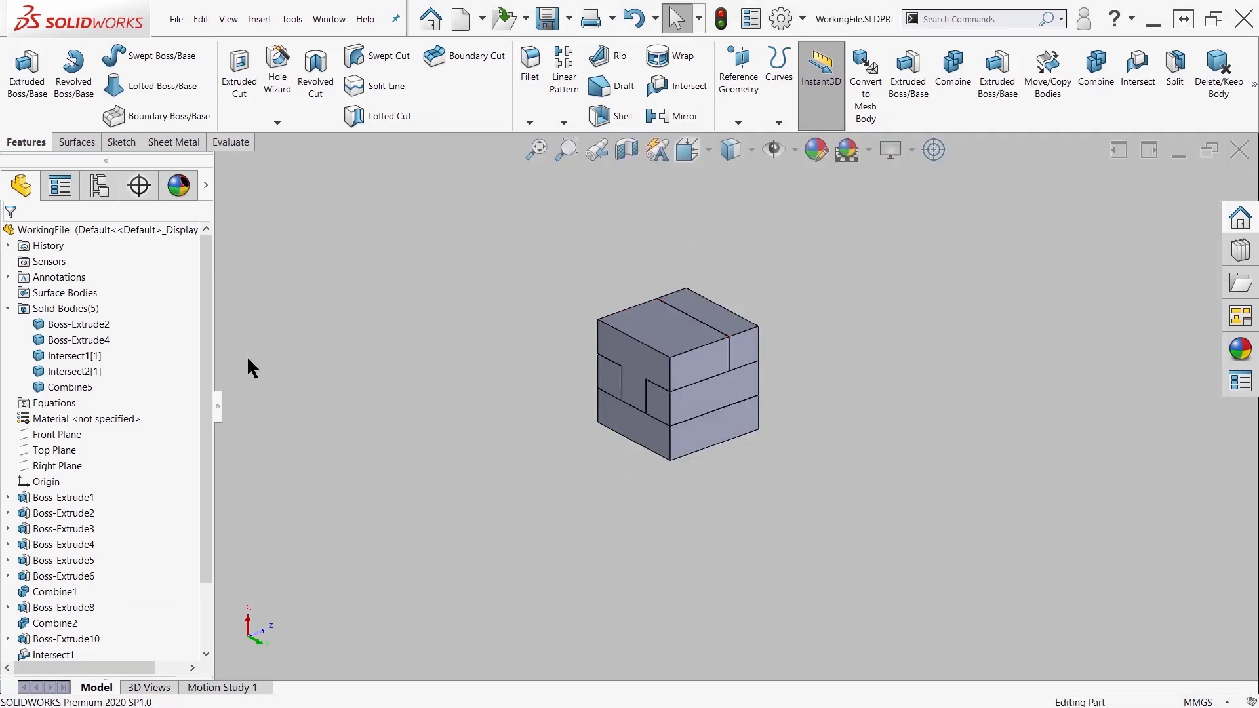
- Set up Save Bodies for the solid bodies, assigning body 1 to a file named Top and body 2 to Middle
{"action": "right_click", "coordinate": [68, 311]}
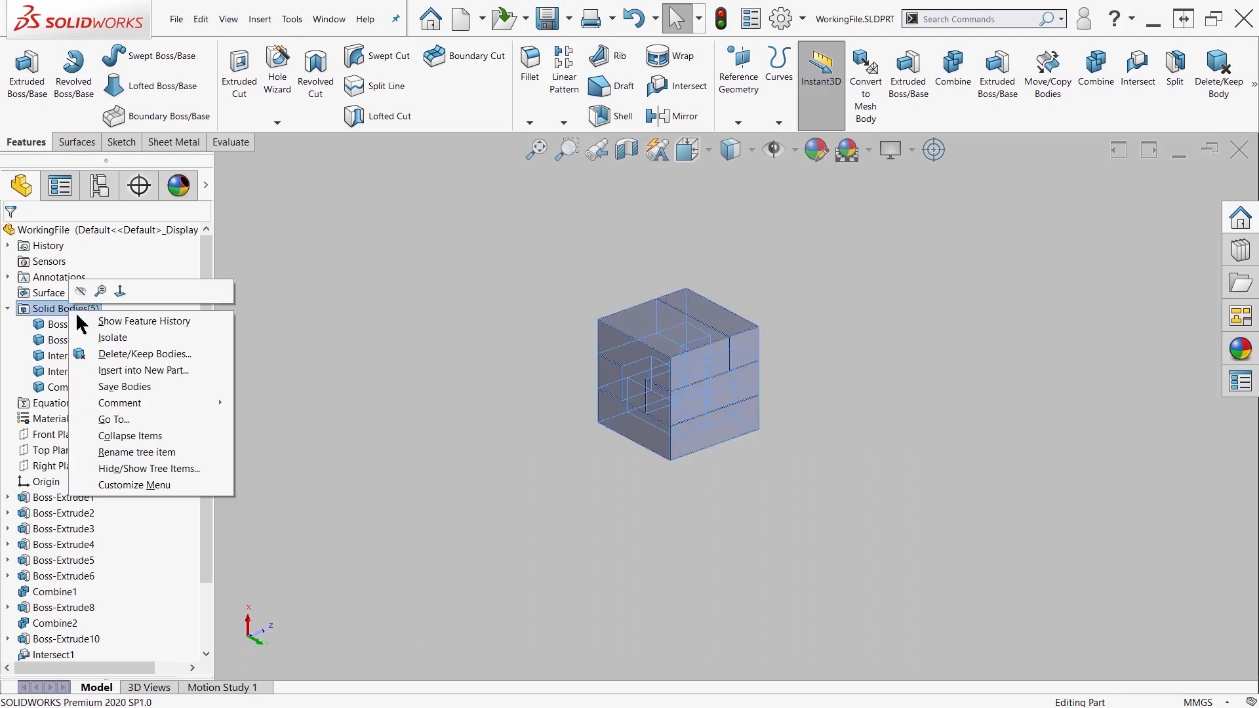
{"action": "left_click", "coordinate": [141, 388]}
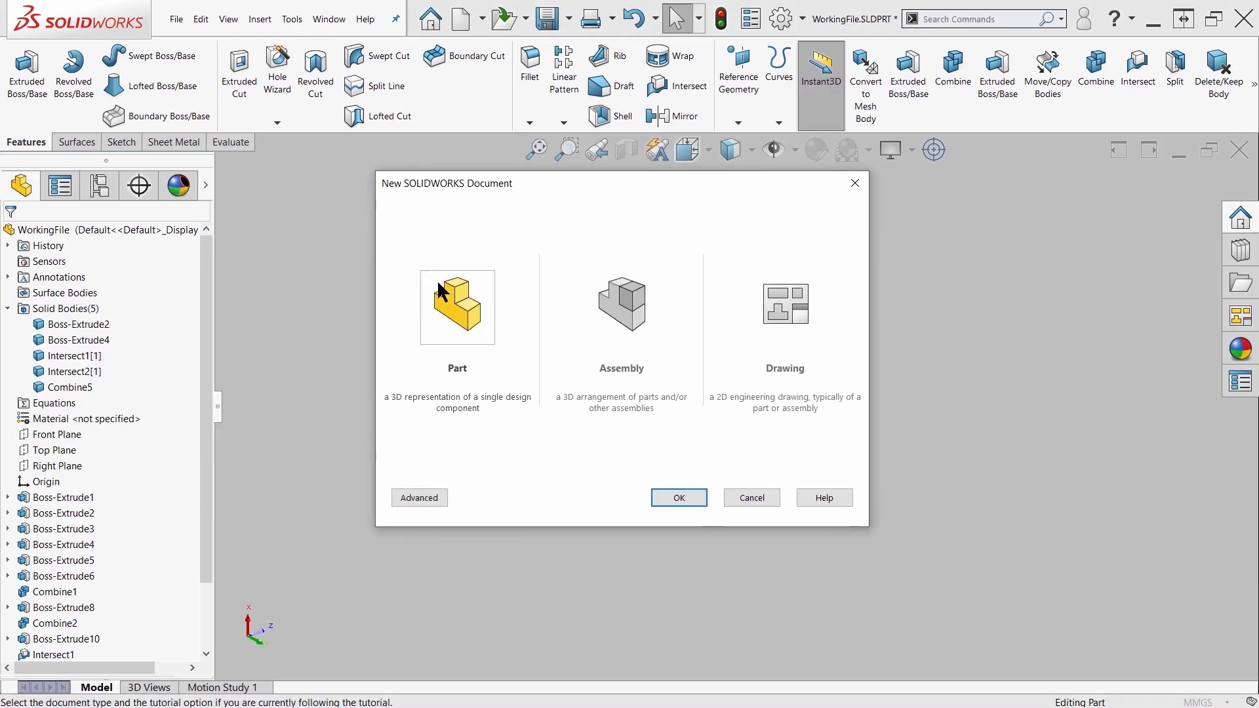
{"action": "left_click", "coordinate": [31, 364]}
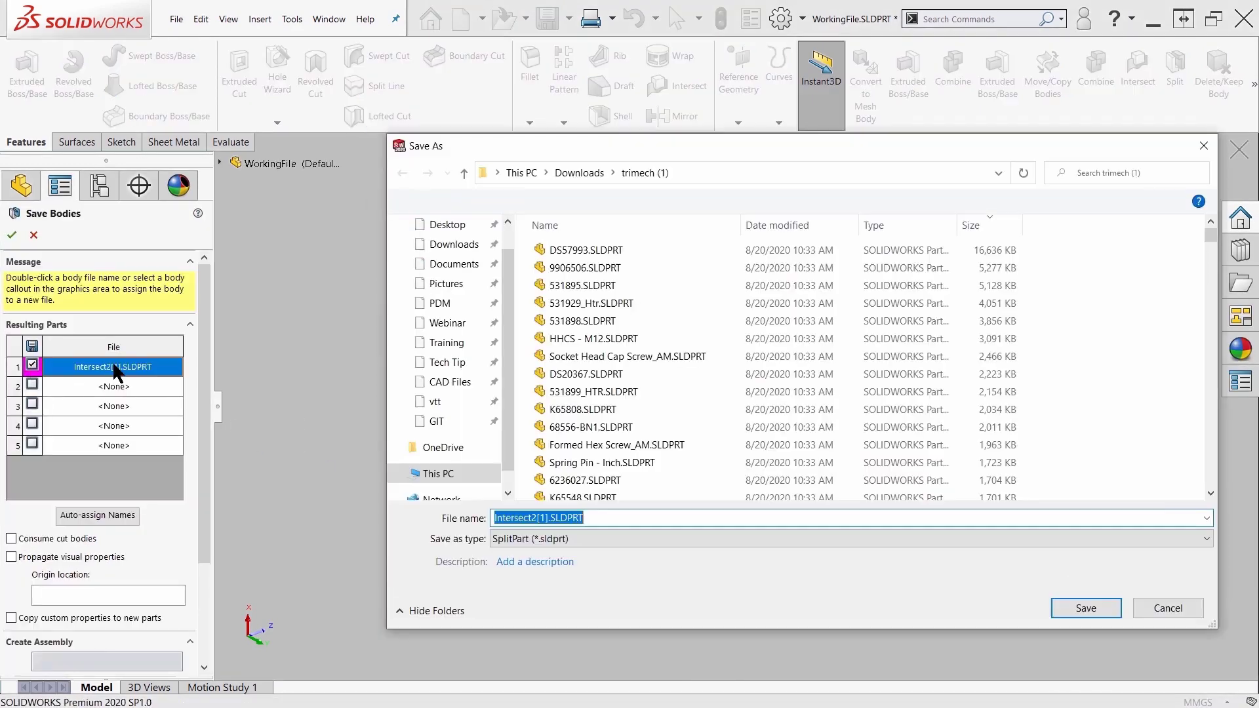
{"action": "type", "text": "Top"}
{"action": "key", "text": "Return"}
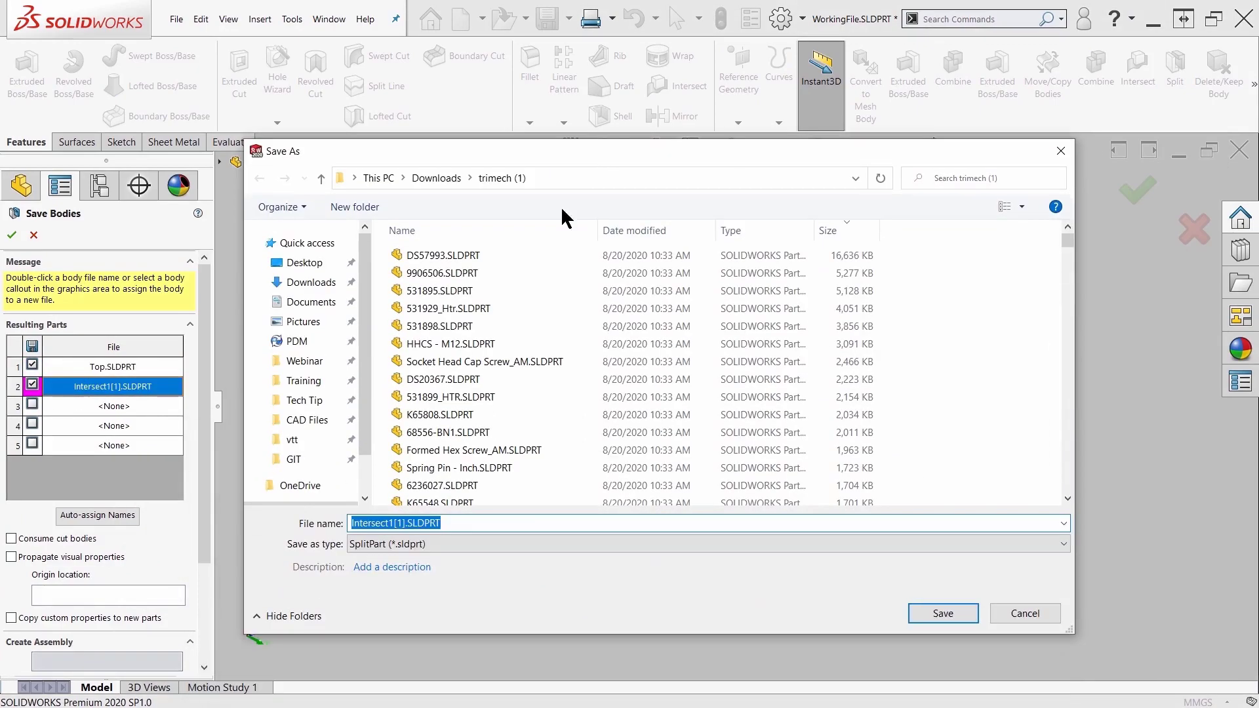
{"action": "type", "text": "dle"}
{"action": "key", "text": "Return"}
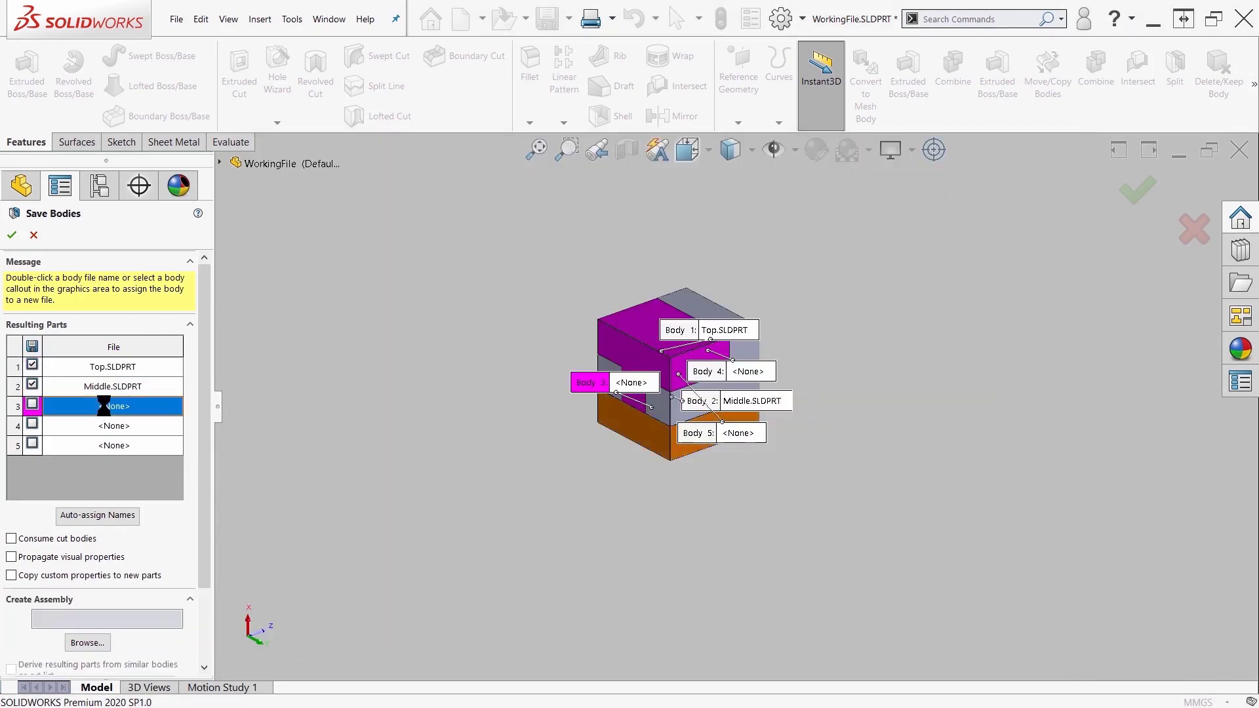
- Assign the remaining bodies to files: body 3 as Other Middle, body 4 as back and body 5 as Last
{"action": "type", "text": "Other Middle"}
{"action": "key", "text": "Return"}
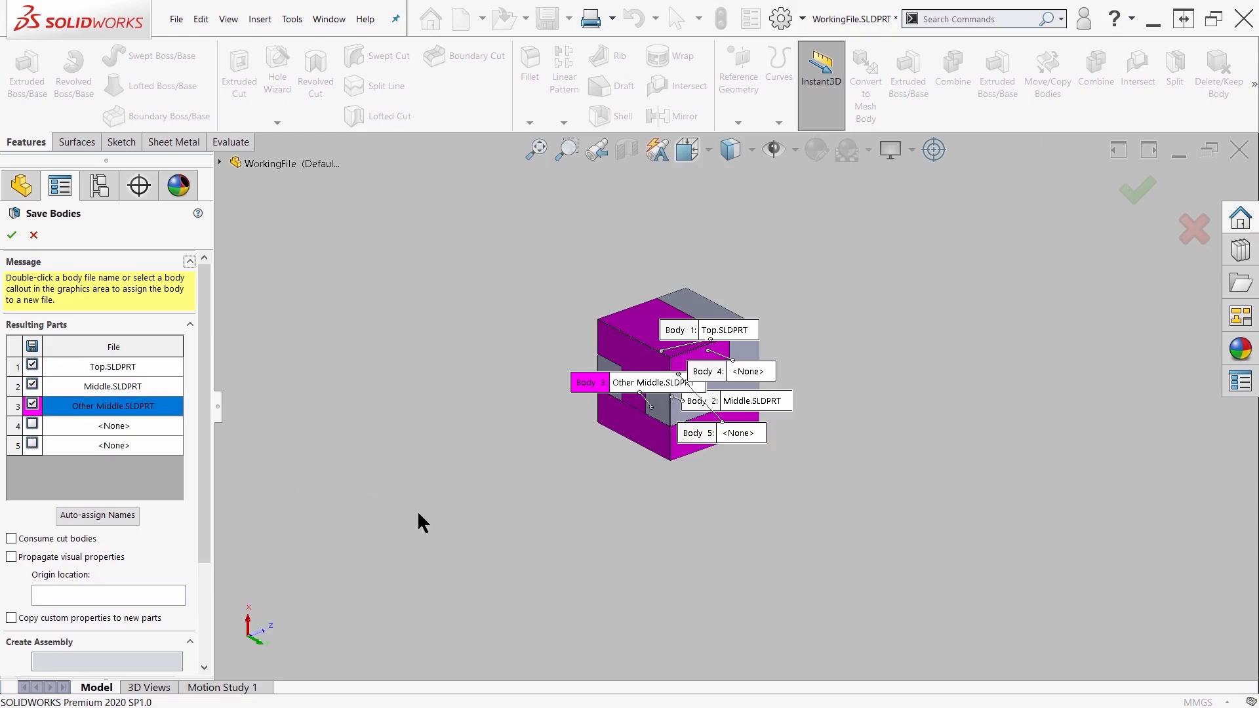
{"action": "double_click", "coordinate": [115, 434]}
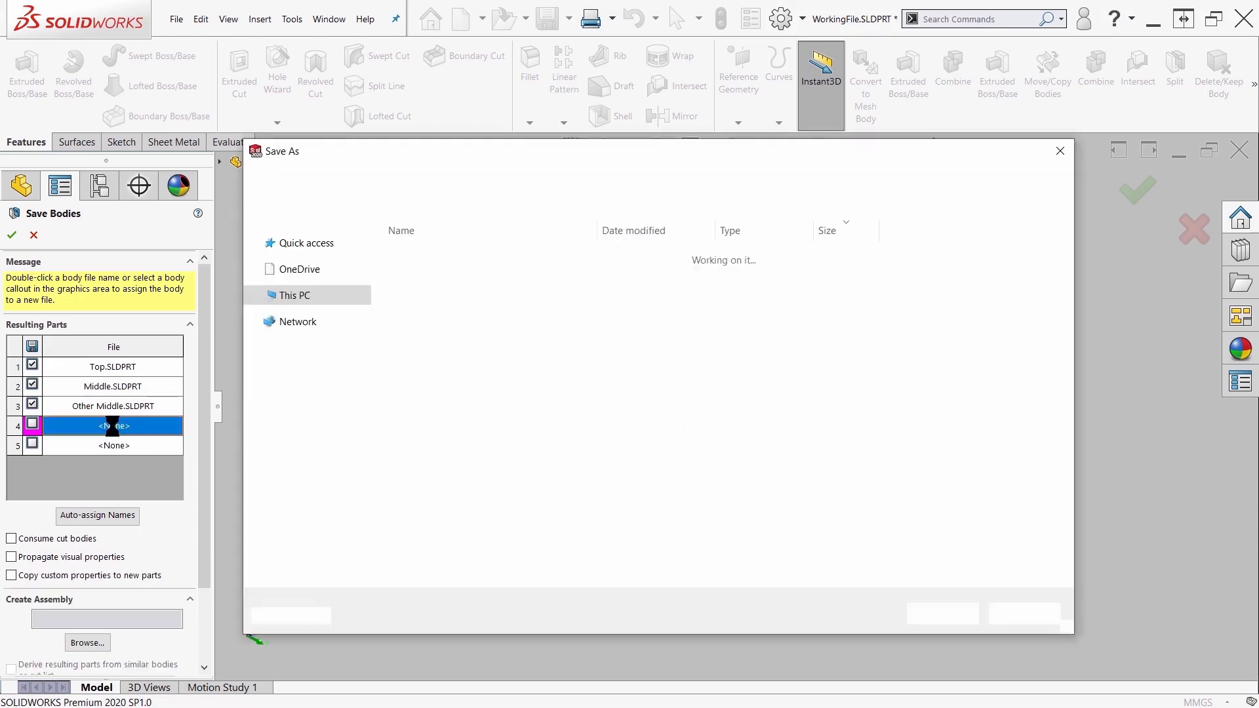
{"action": "type", "text": "back"}
{"action": "key", "text": "Return"}
{"action": "double_click", "coordinate": [129, 445]}
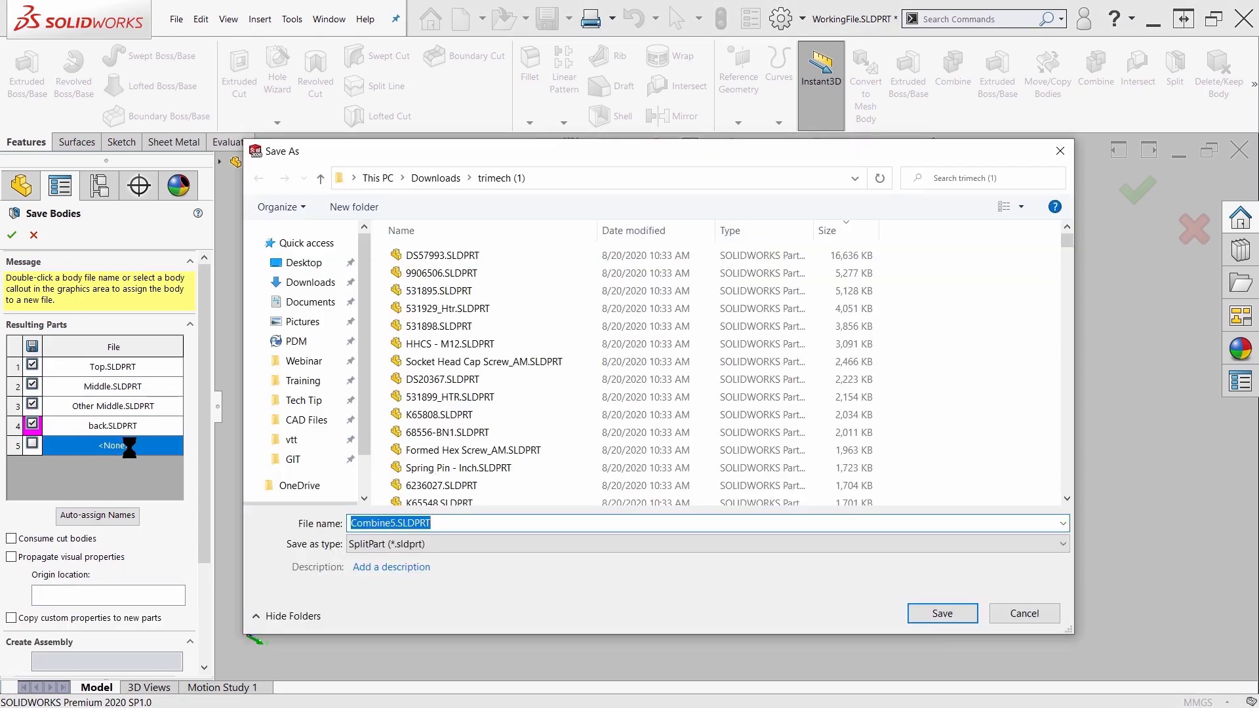
{"action": "type", "text": "Last"}
{"action": "key", "text": "Return"}
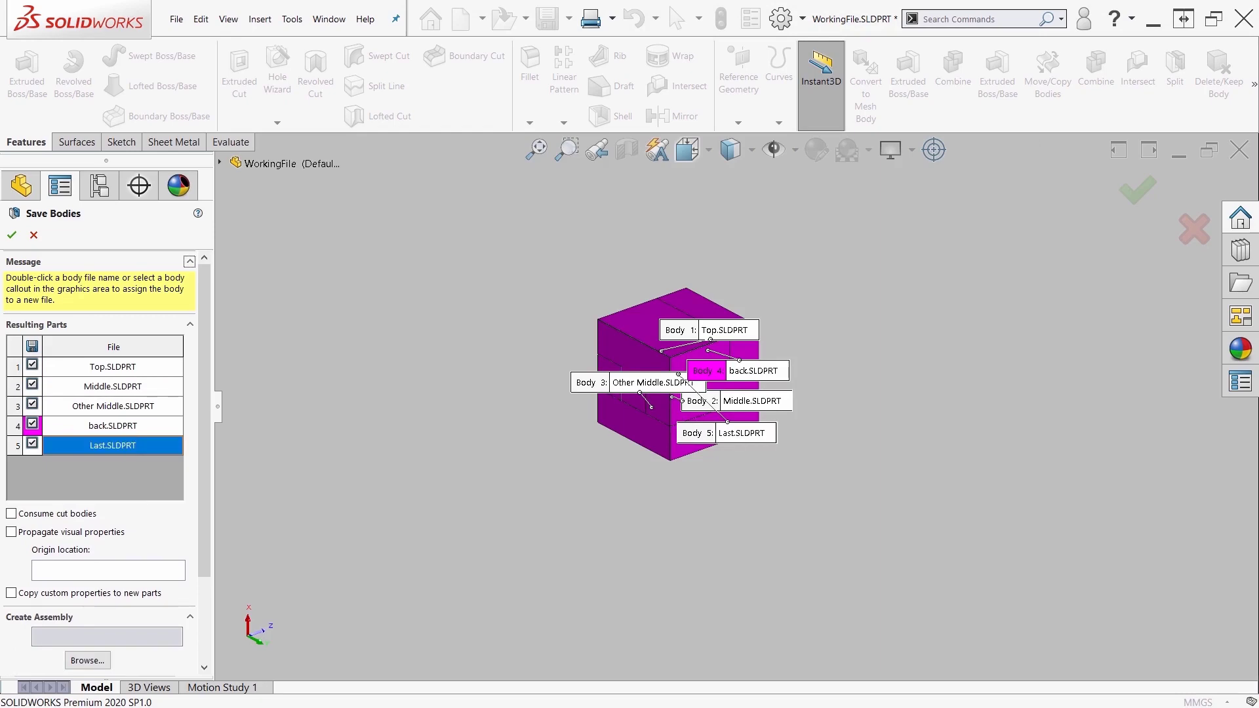
- Create an assembly named Cube_Assembly from the saved bodies and give the derived parts the base part's units
{"action": "left_click_drag", "start_coordinate": [202, 458], "coordinate": [202, 550]}
{"action": "left_click", "coordinate": [87, 547]}
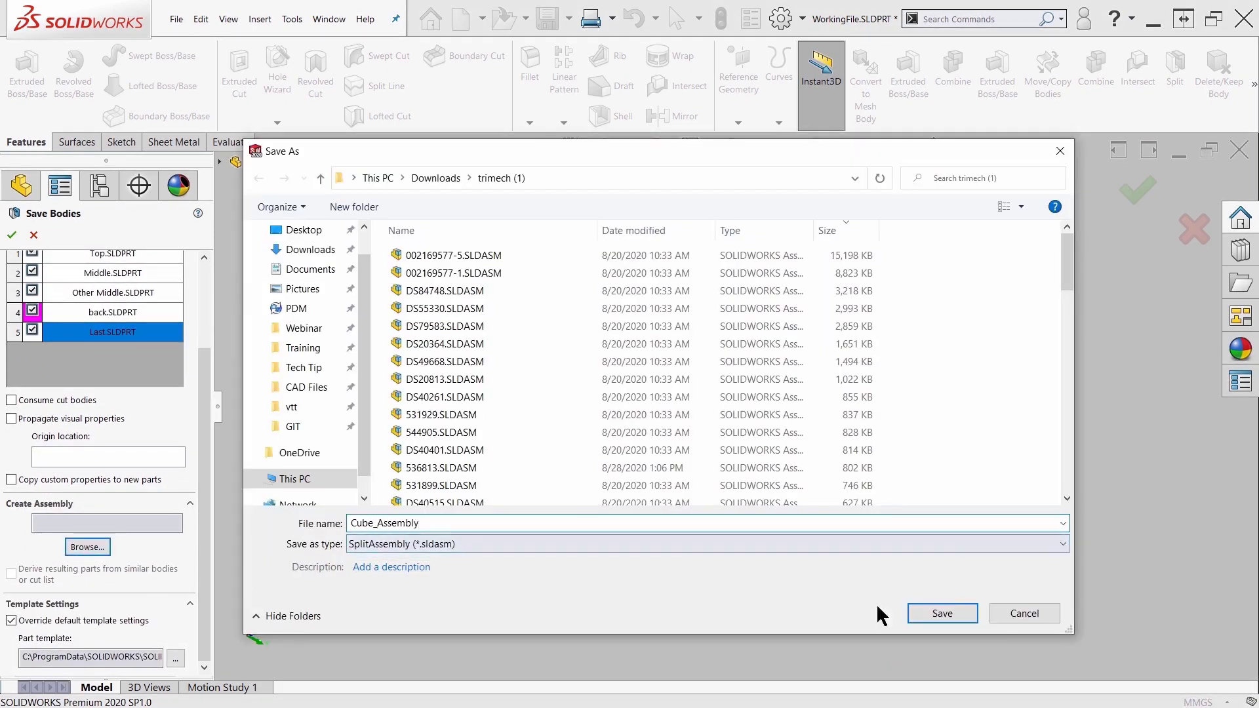
{"action": "left_click", "coordinate": [942, 613]}
{"action": "left_click_drag", "start_coordinate": [209, 539], "coordinate": [202, 357]}
{"action": "left_click", "coordinate": [11, 235]}
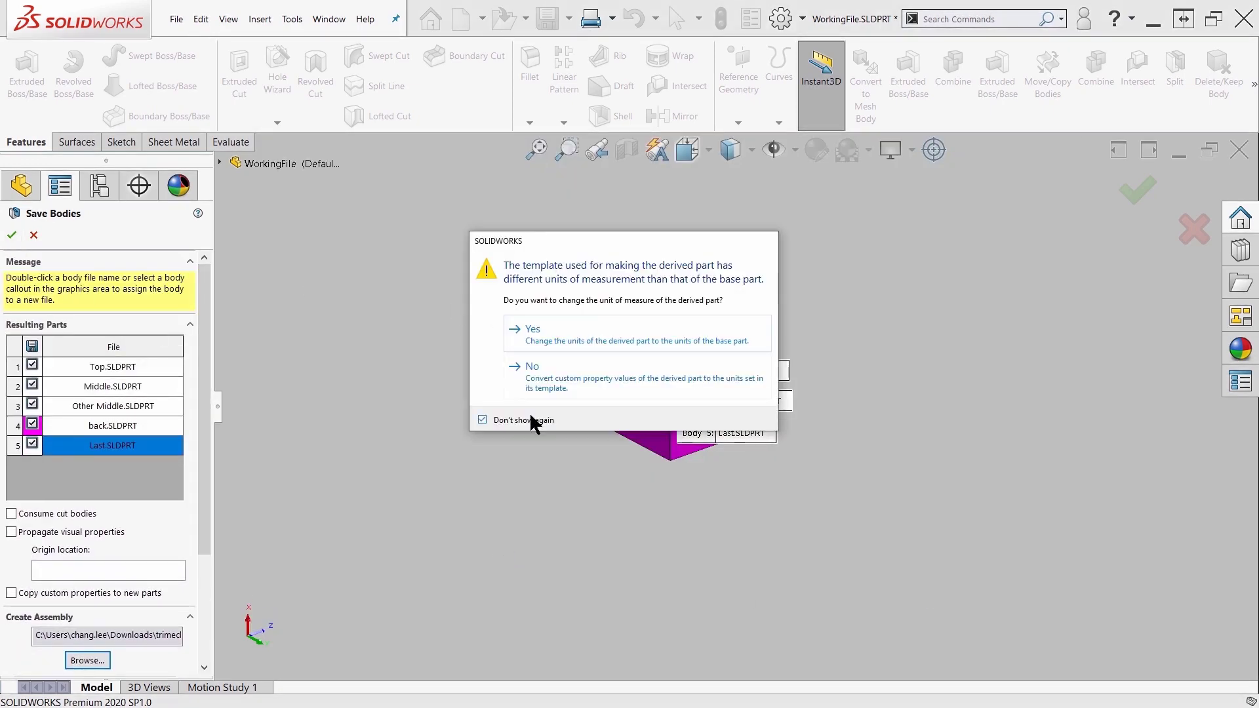
{"action": "left_click", "coordinate": [559, 333]}
{"action": "left_click", "coordinate": [560, 339]}
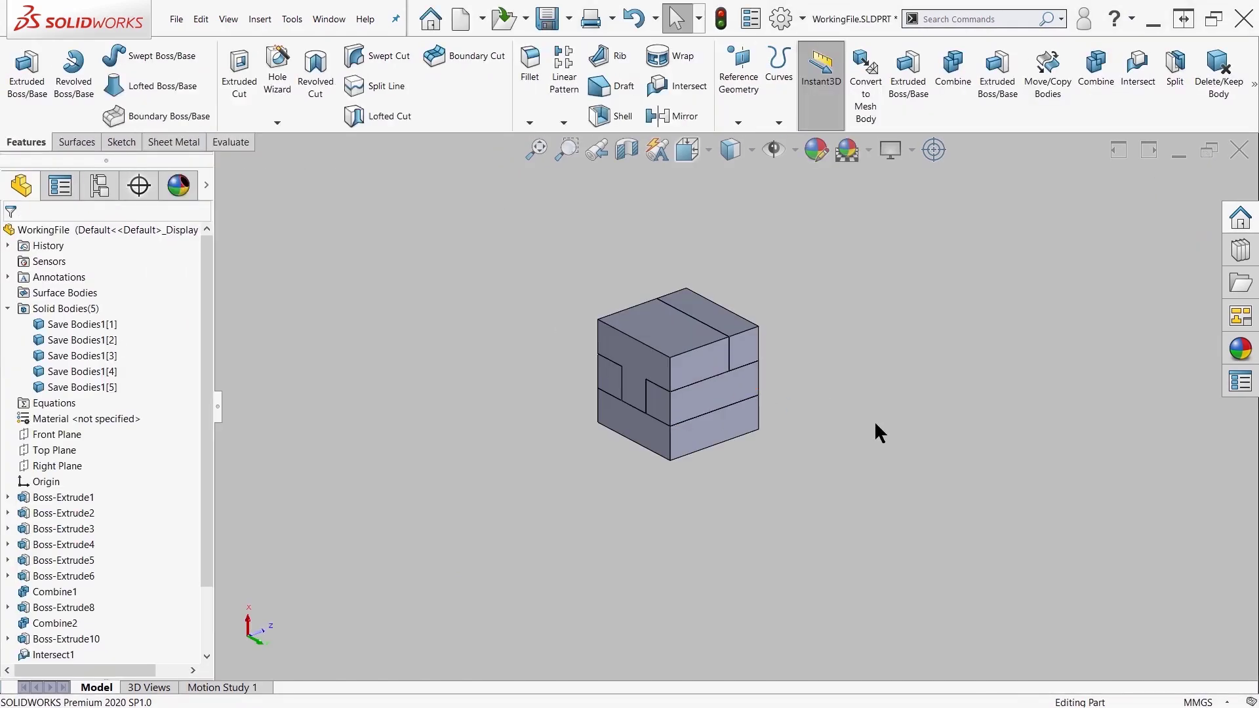
- Switch to the Cube_Assembly document and inspect the assembled cube from different sides
{"action": "left_click", "coordinate": [329, 20]}
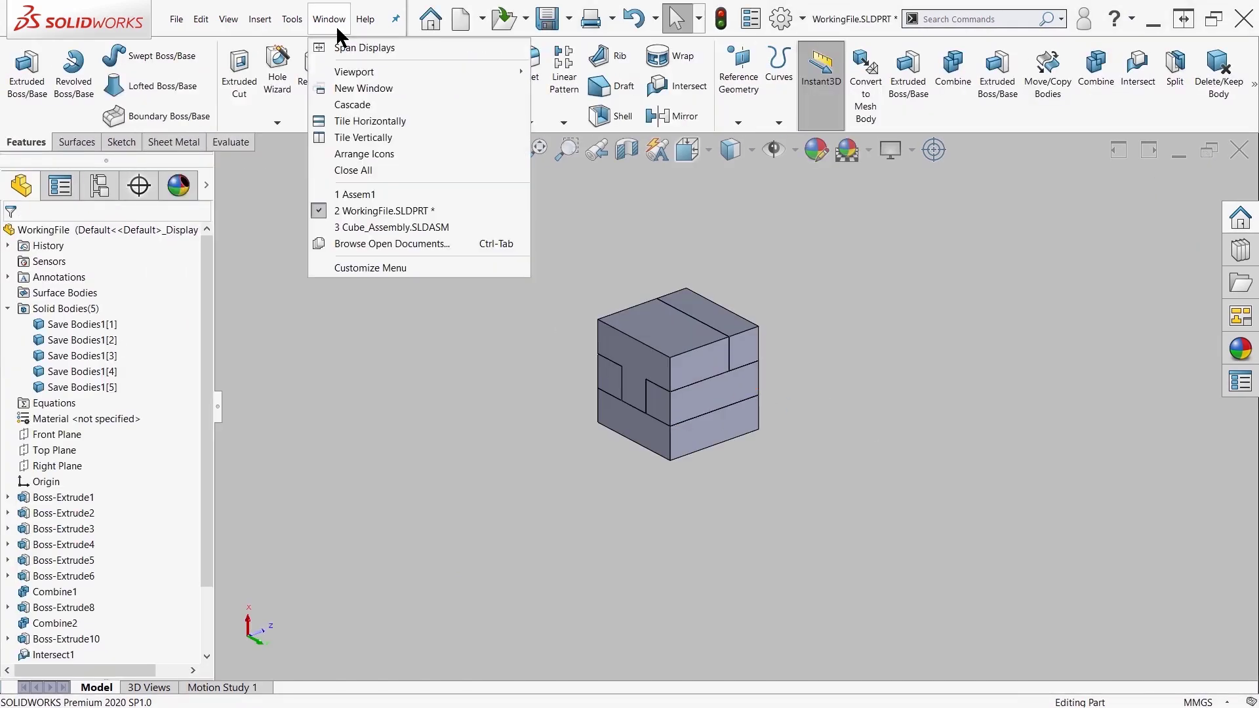
{"action": "left_click", "coordinate": [427, 227]}
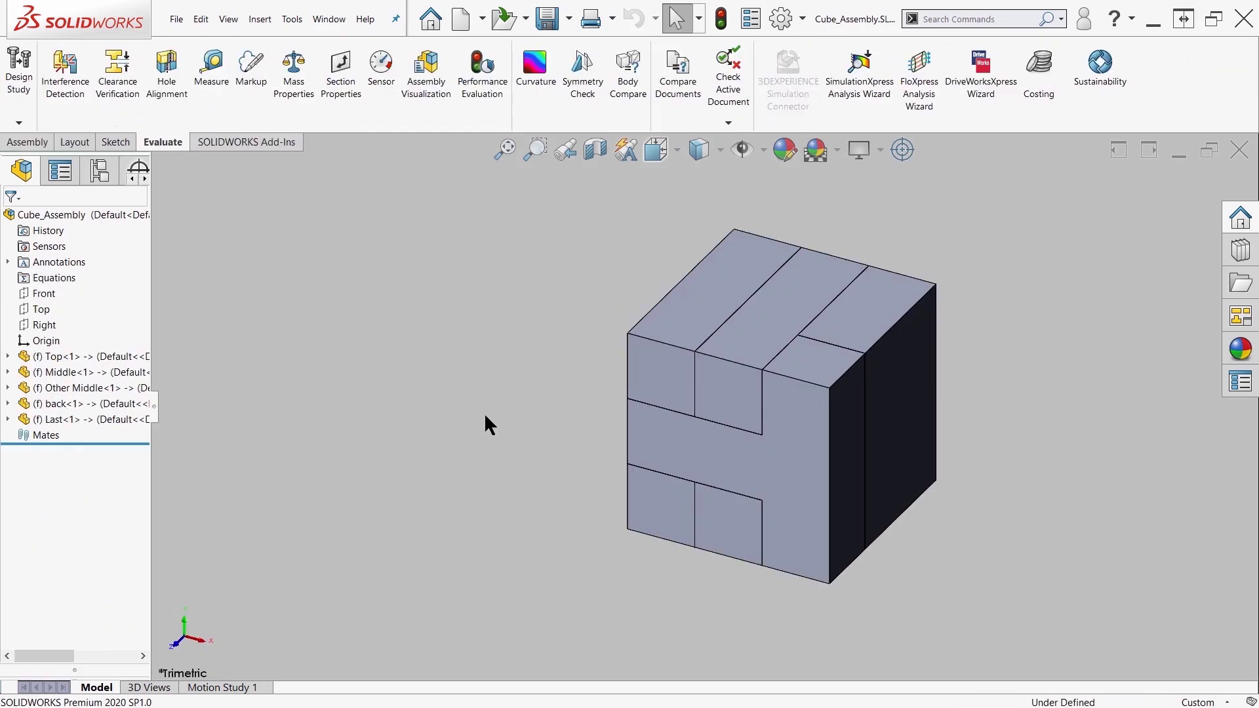
{"action": "middle_click_drag", "start_coordinate": [889, 428], "coordinate": [709, 346]}
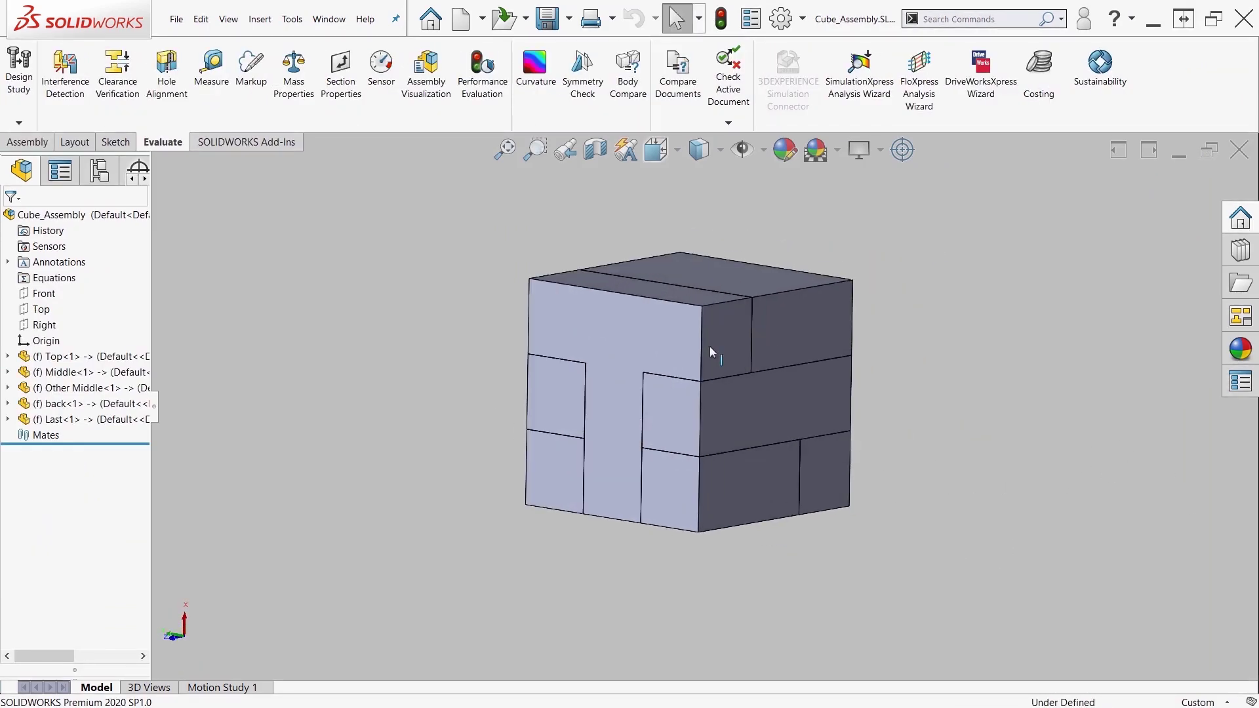
- Open the Top component as a separate part to examine its feature tree, and close it again
{"action": "left_click", "coordinate": [65, 356]}
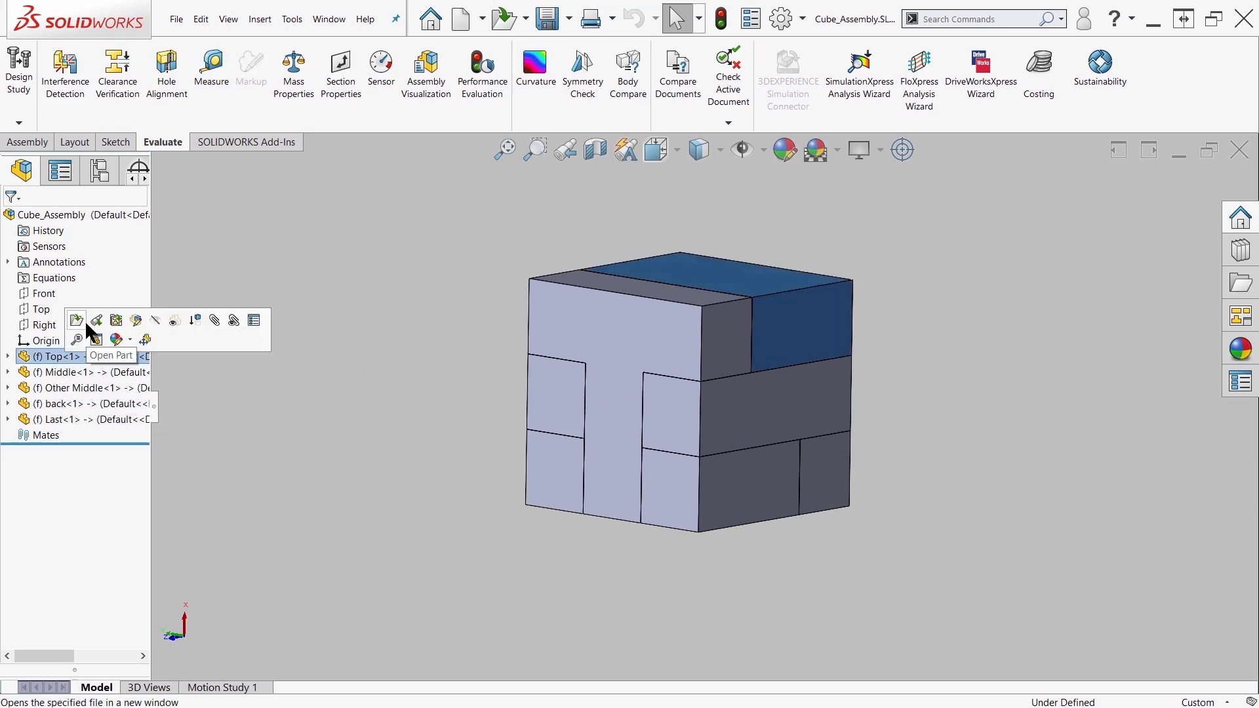
{"action": "middle_click_drag", "start_coordinate": [492, 444], "coordinate": [527, 325]}
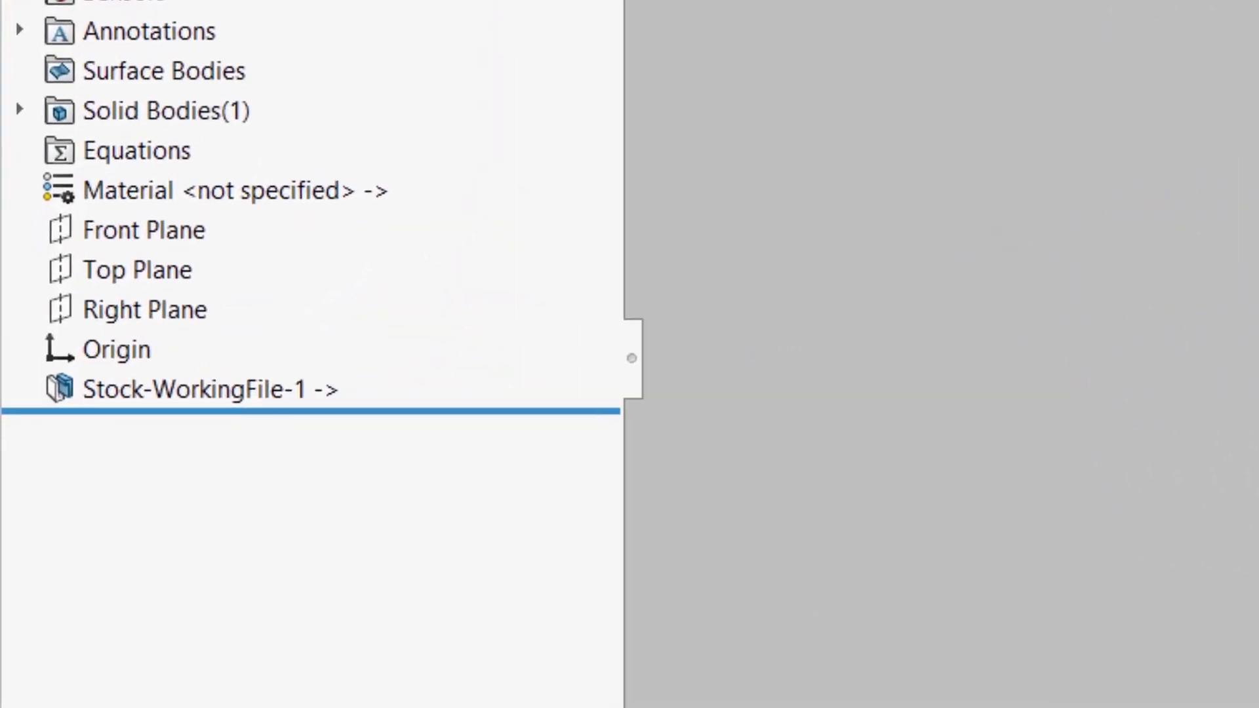
{"action": "left_click", "coordinate": [1238, 150]}
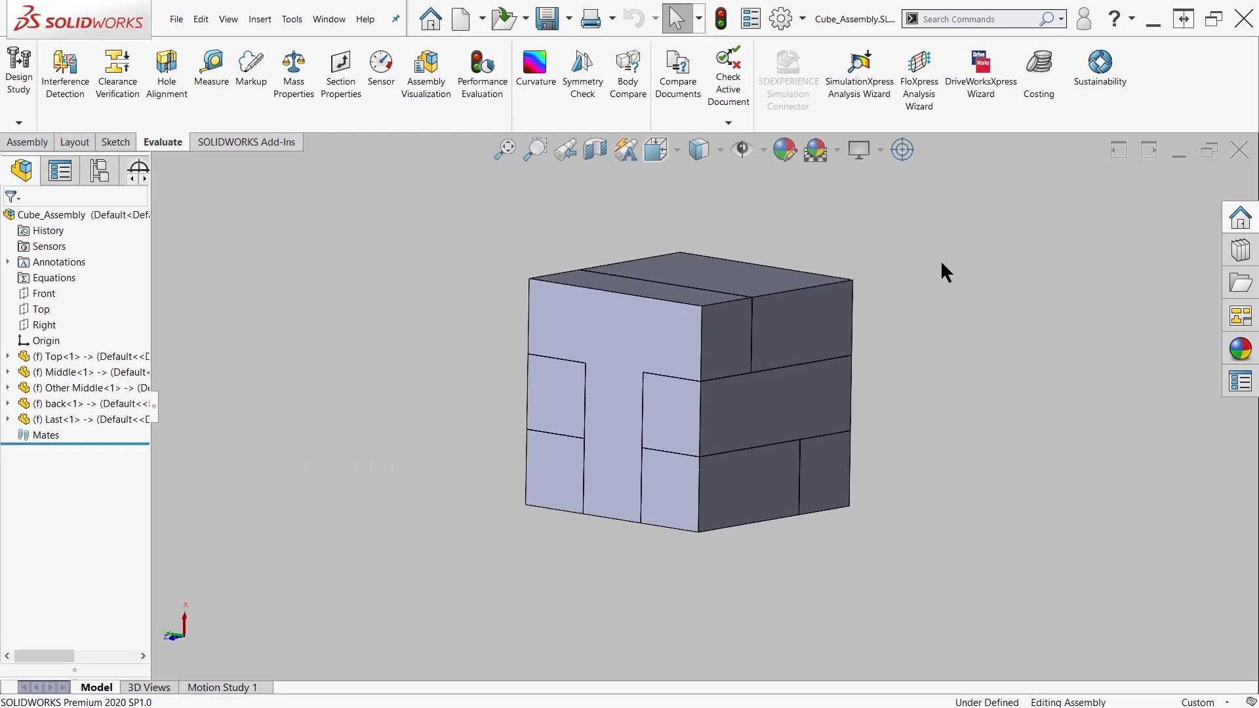
- In the WorkingFile part, sketch a circle centred on the origin on the larger top face of the cube
{"action": "key", "text": "ctrl+Tab"}
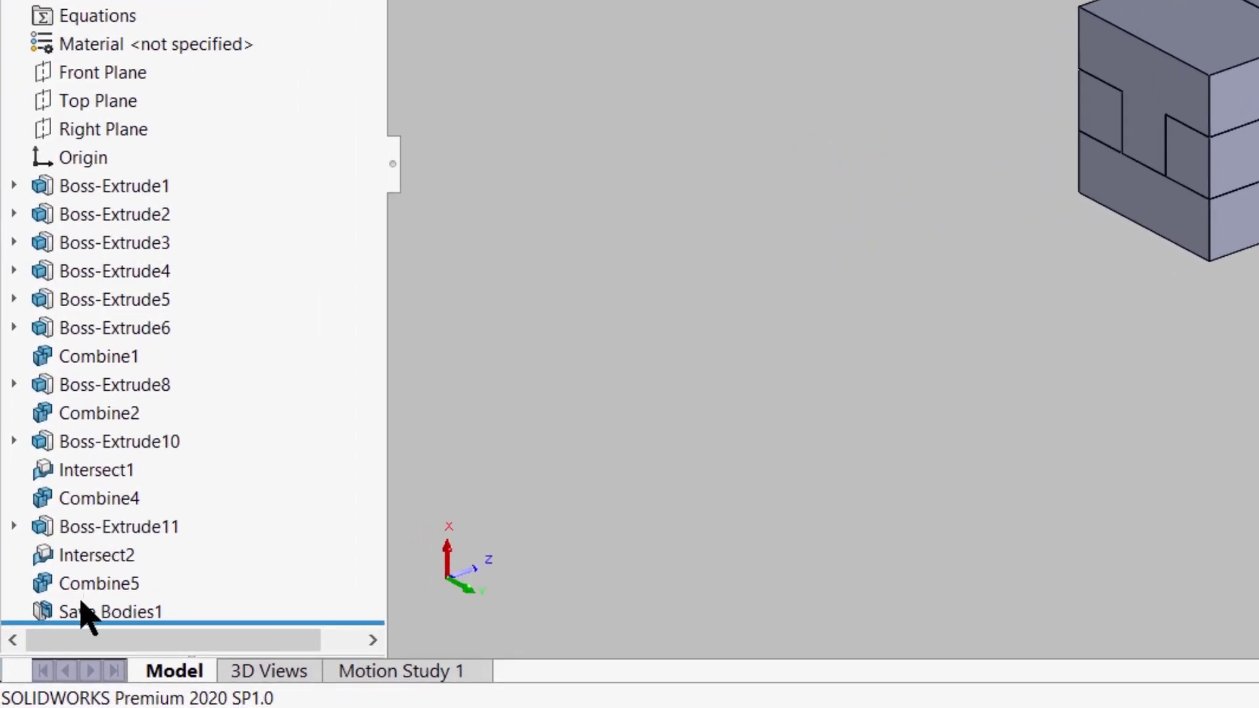
{"action": "left_click", "coordinate": [82, 612]}
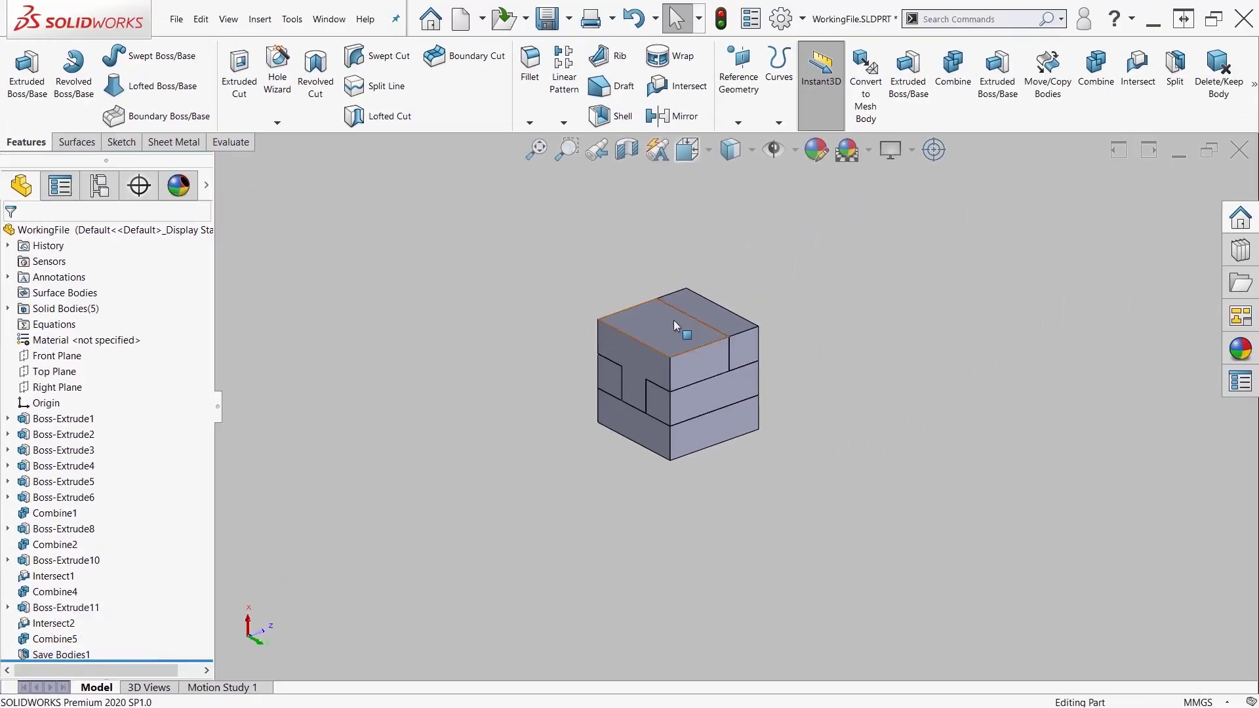
{"action": "right_click", "coordinate": [674, 326]}
{"action": "left_click", "coordinate": [708, 313]}
{"action": "key", "text": "c"}
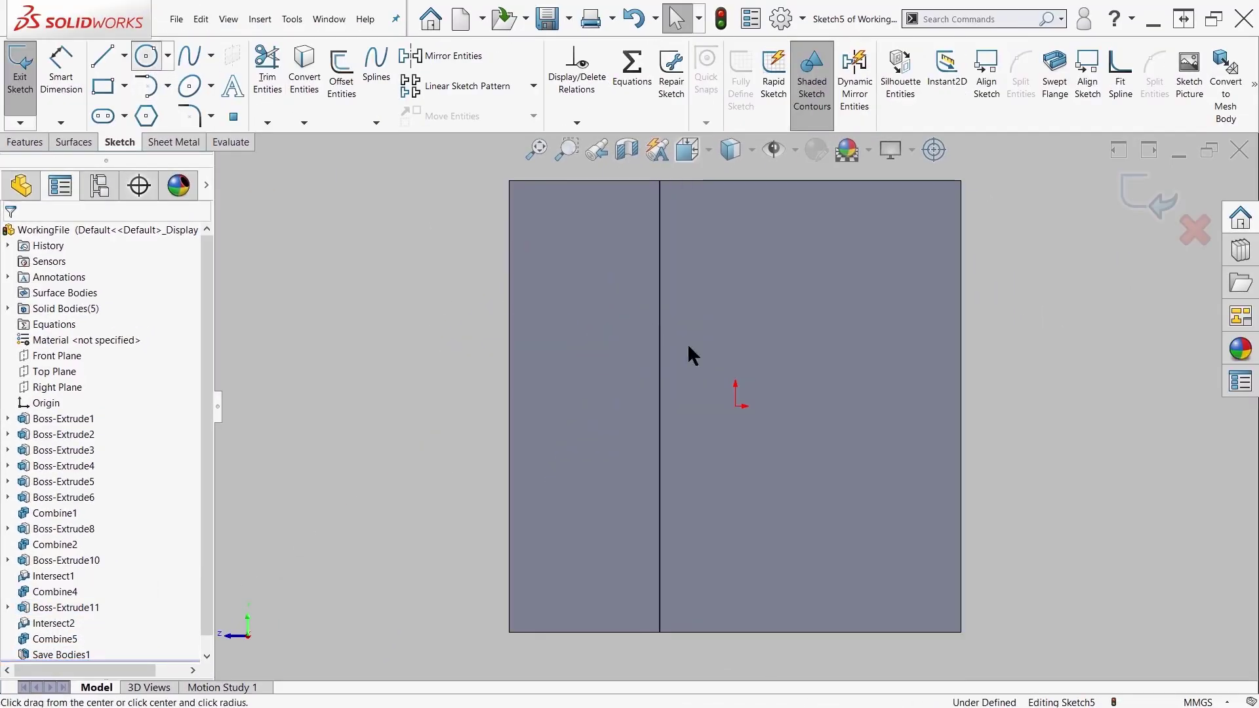
{"action": "left_click", "coordinate": [735, 405]}
{"action": "left_click", "coordinate": [780, 337]}
- Cut-extrude the circle through the full height of the cube and save the part
{"action": "left_click", "coordinate": [26, 142]}
{"action": "left_click", "coordinate": [236, 92]}
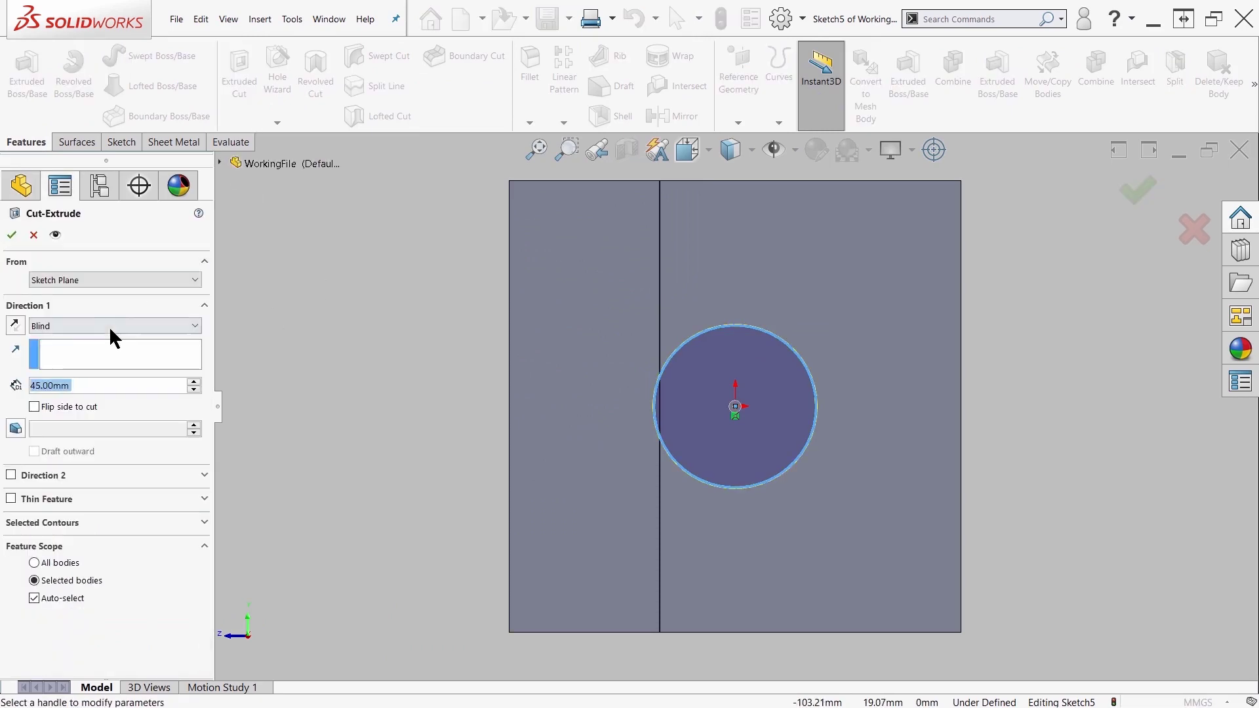
{"action": "left_click", "coordinate": [124, 326]}
{"action": "left_click", "coordinate": [72, 364]}
{"action": "key", "text": "Return"}
{"action": "middle_click_drag", "start_coordinate": [383, 402], "coordinate": [581, 307]}
{"action": "left_click_drag", "start_coordinate": [207, 625], "coordinate": [209, 639]}
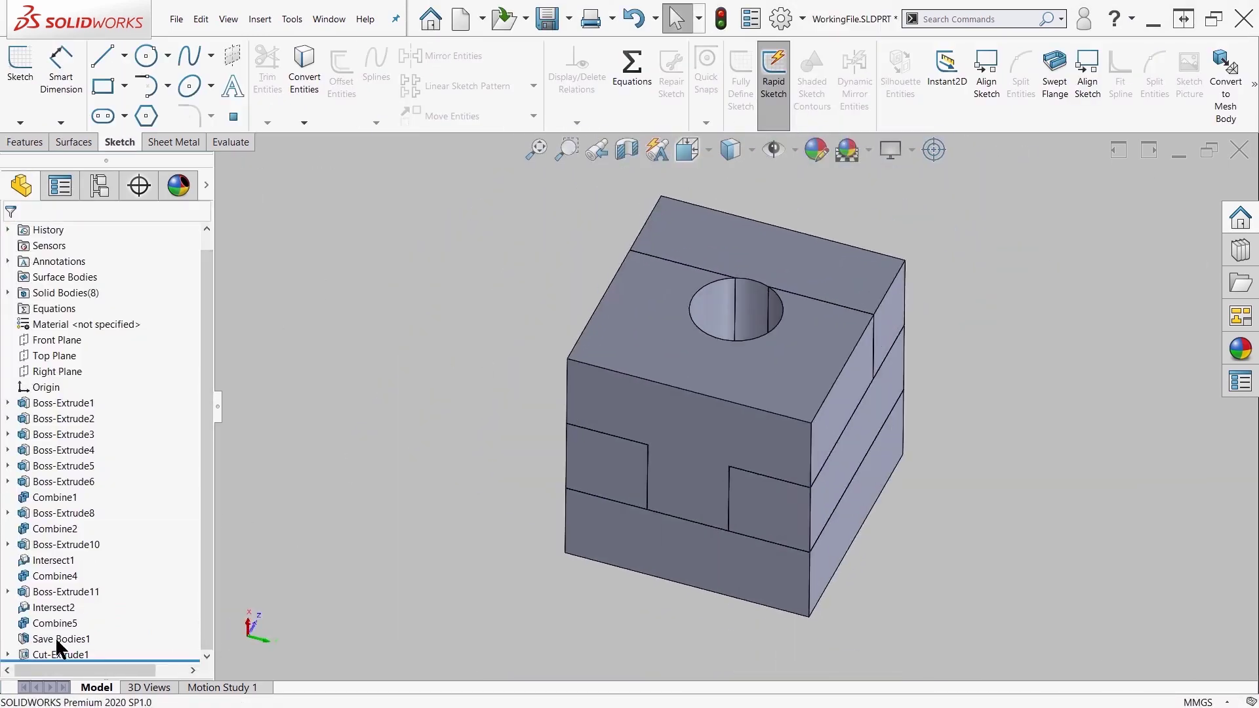
{"action": "key", "text": "ctrl+s"}
- Compare Cube_Assembly with the WorkingFile part to check whether the circular cut carries over to the assembly
{"action": "key", "text": "ctrl+Tab"}
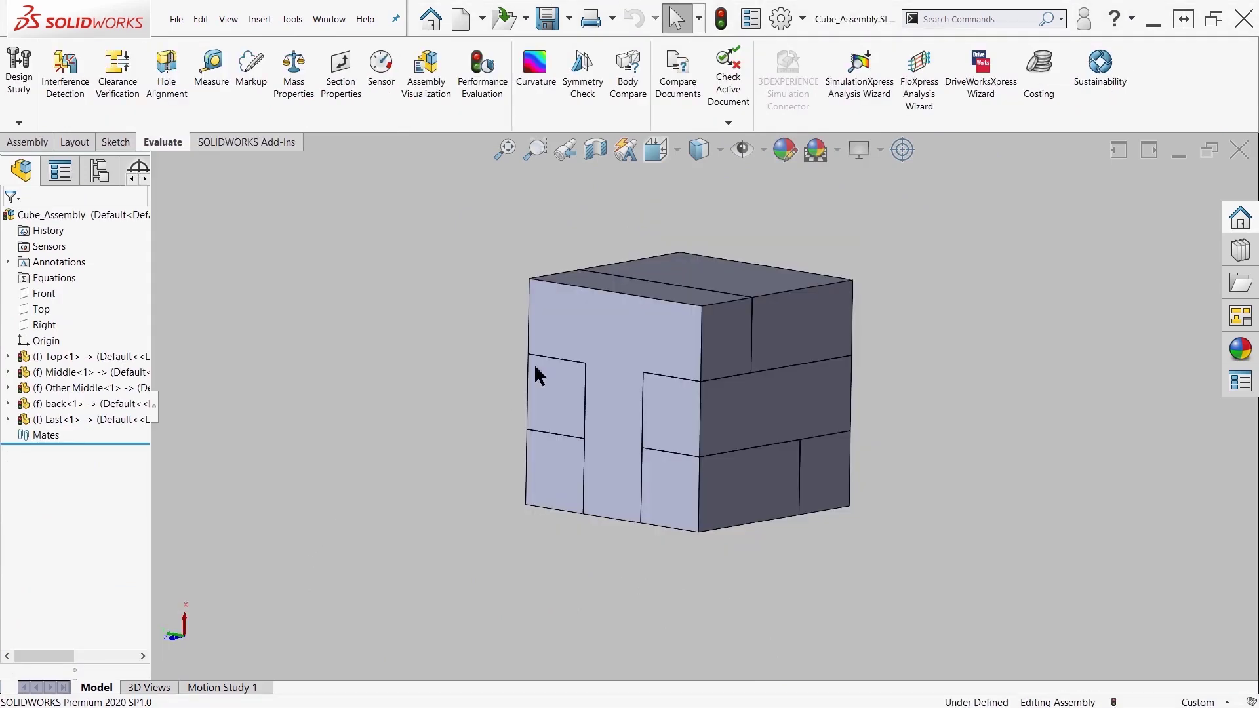
{"action": "middle_click_drag", "start_coordinate": [534, 363], "coordinate": [391, 337]}
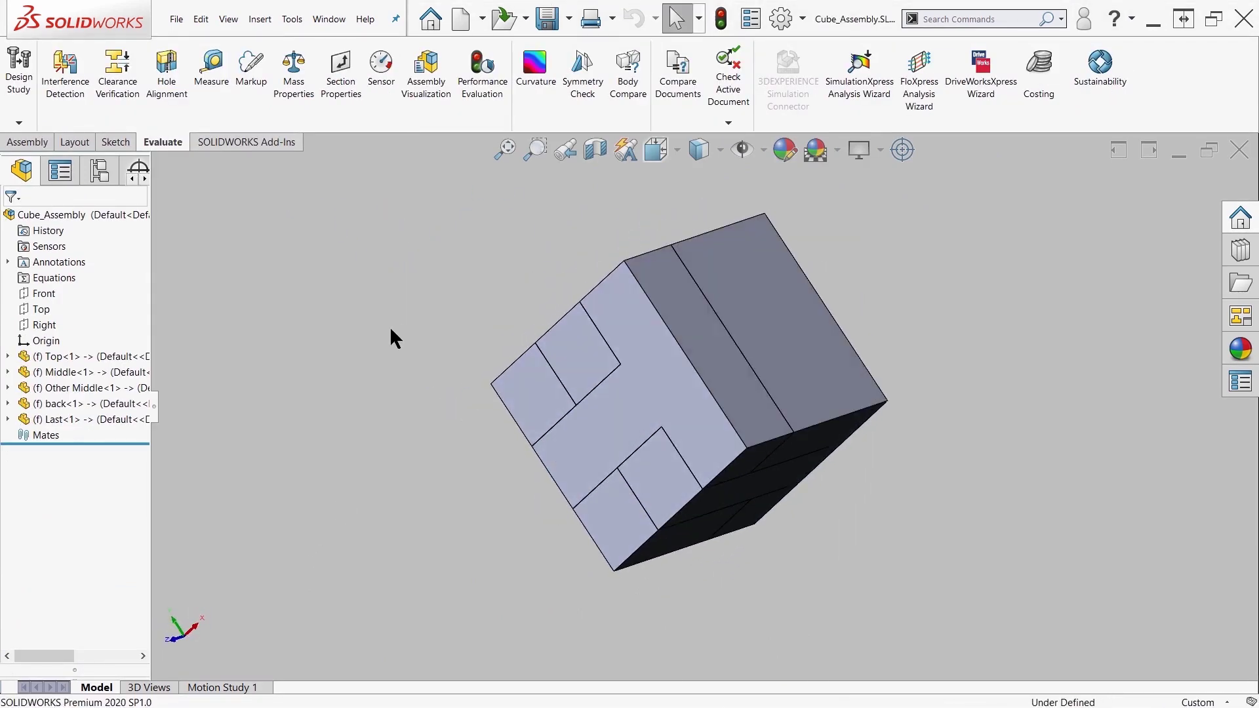
{"action": "key", "text": "ctrl+Tab"}
{"action": "left_click", "coordinate": [770, 384]}
{"action": "key", "text": "ctrl+Tab"}
{"action": "middle_click_drag", "start_coordinate": [585, 387], "coordinate": [617, 308]}
{"action": "left_click", "coordinate": [636, 310]}
{"action": "left_click", "coordinate": [677, 234]}
{"action": "middle_click_drag", "start_coordinate": [830, 361], "coordinate": [954, 452]}
{"action": "key", "text": "ctrl+Tab"}
- Reorder WorkingFile's feature tree so the circular cut comes before Save Bodies1
{"action": "key", "text": "ctrl+Tab"}
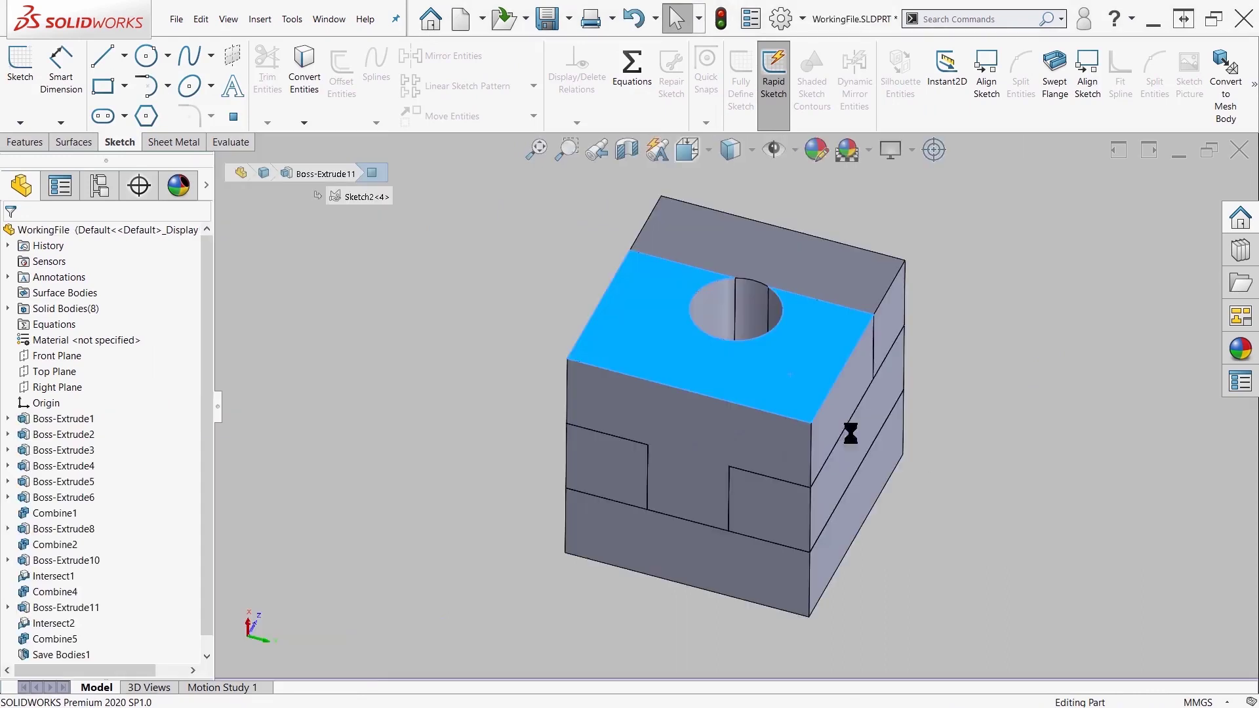
{"action": "left_click_drag", "start_coordinate": [206, 584], "coordinate": [142, 647]}
{"action": "left_click", "coordinate": [65, 654]}
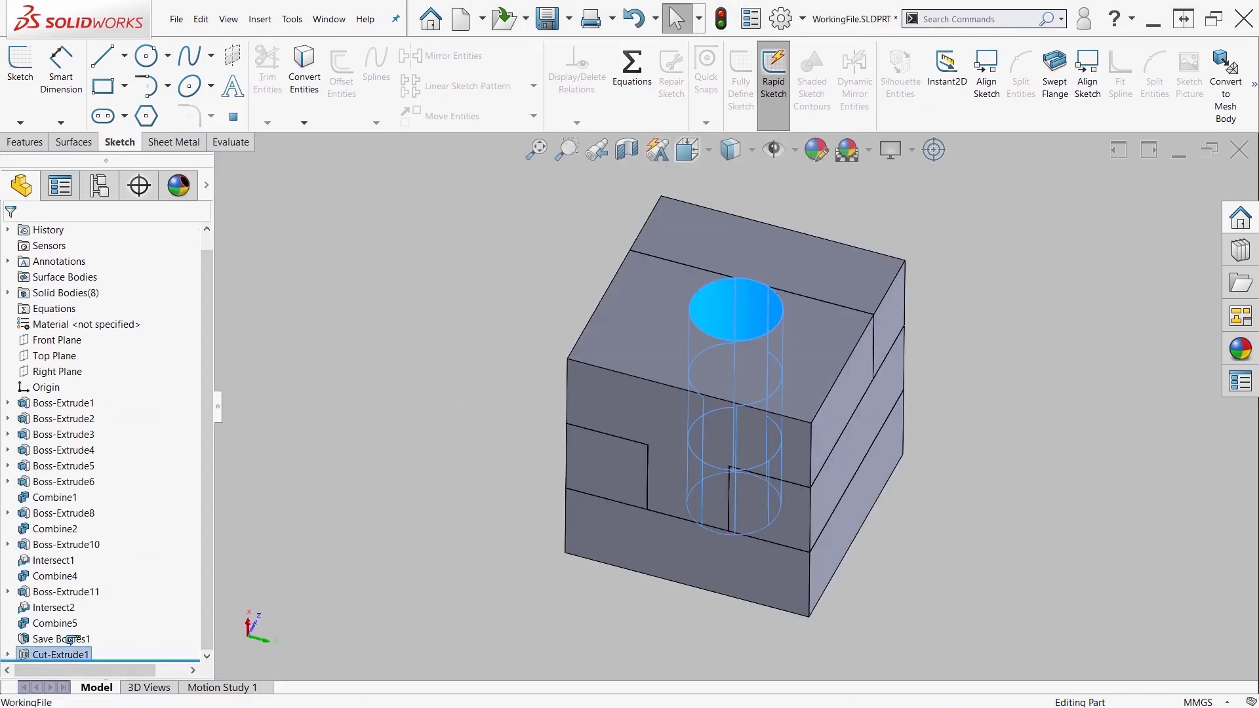
{"action": "left_click_drag", "start_coordinate": [56, 624], "coordinate": [56, 624]}
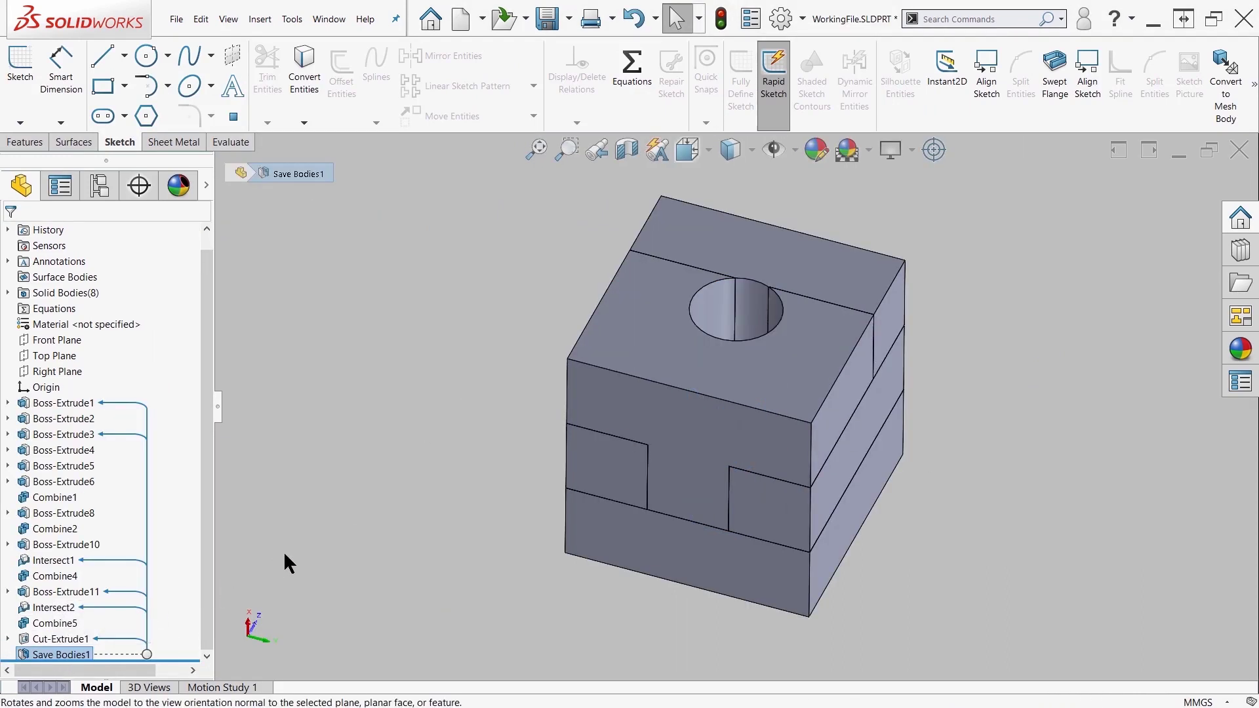
- Check the Top part and Cube_Assembly for the circular cut made in WorkingFile
{"action": "key", "text": "ctrl+Tab"}
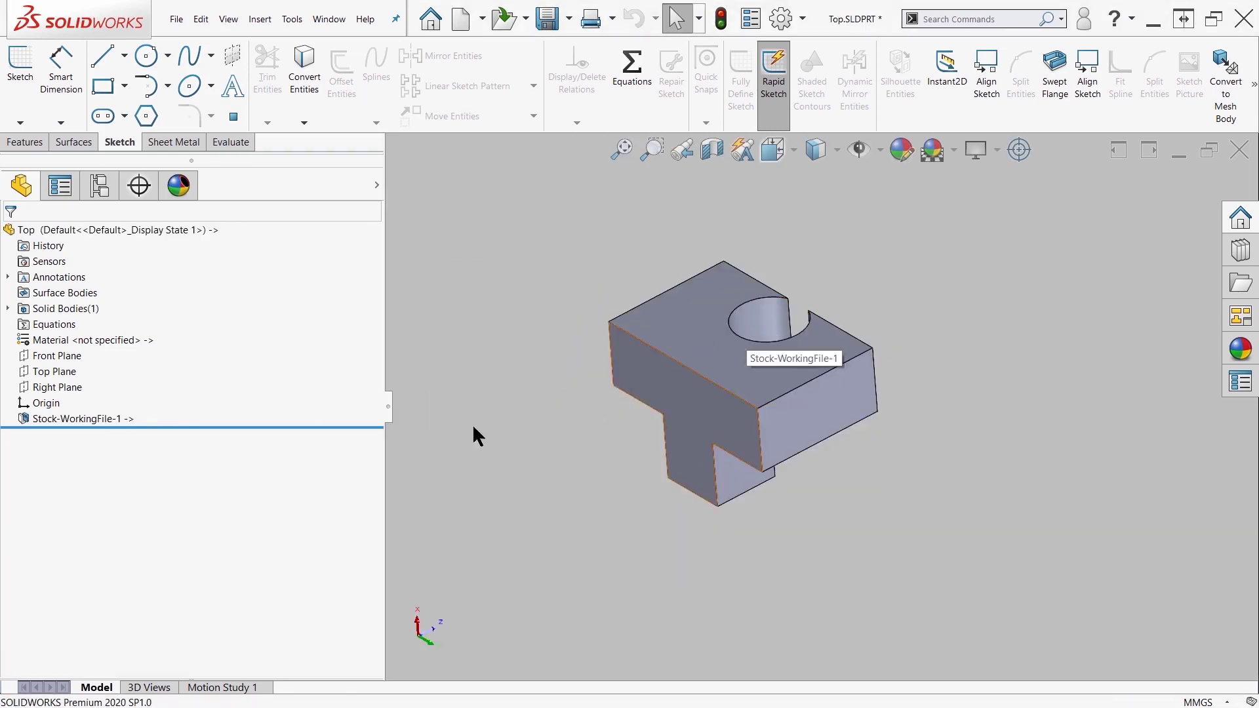
{"action": "key", "text": "ctrl+Tab"}
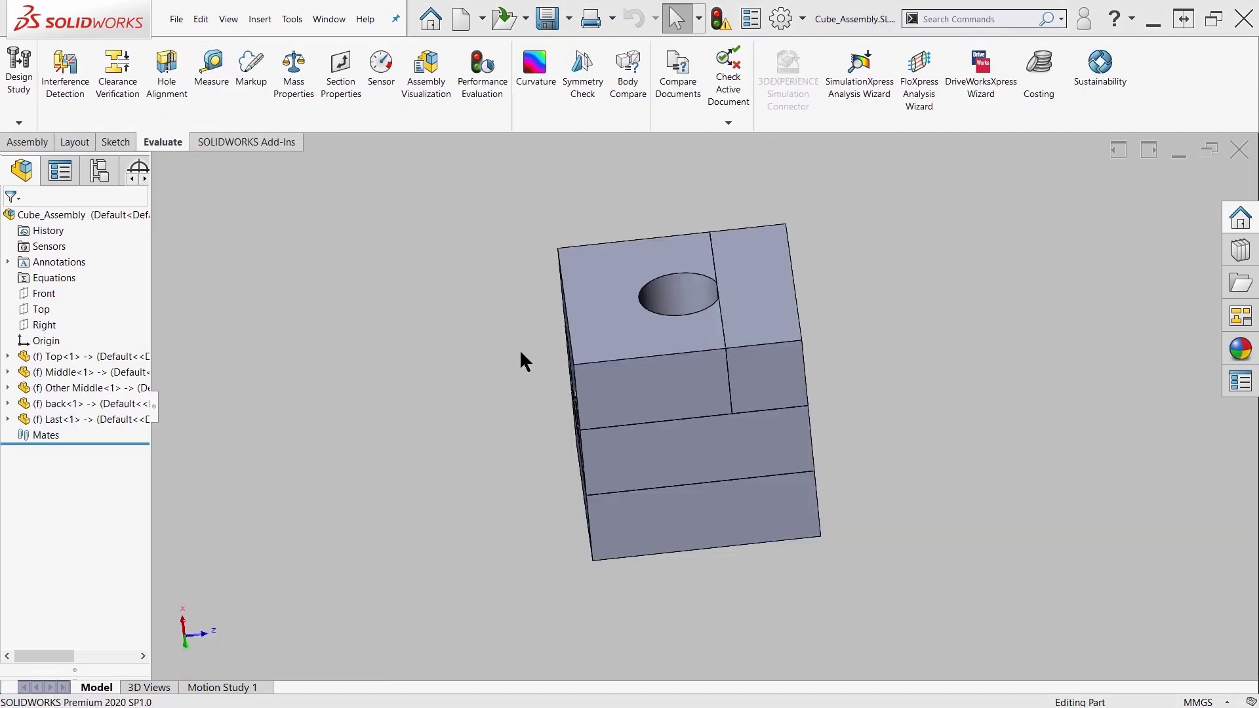
{"action": "middle_click_drag", "start_coordinate": [728, 325], "coordinate": [545, 518]}
{"action": "key", "text": "ctrl+Tab"}
{"action": "key", "text": "ctrl+Tab"}
{"action": "key", "text": "ctrl+Tab"}
{"action": "key", "text": "ctrl+Tab"}
{"action": "key", "text": "ctrl+Tab"}
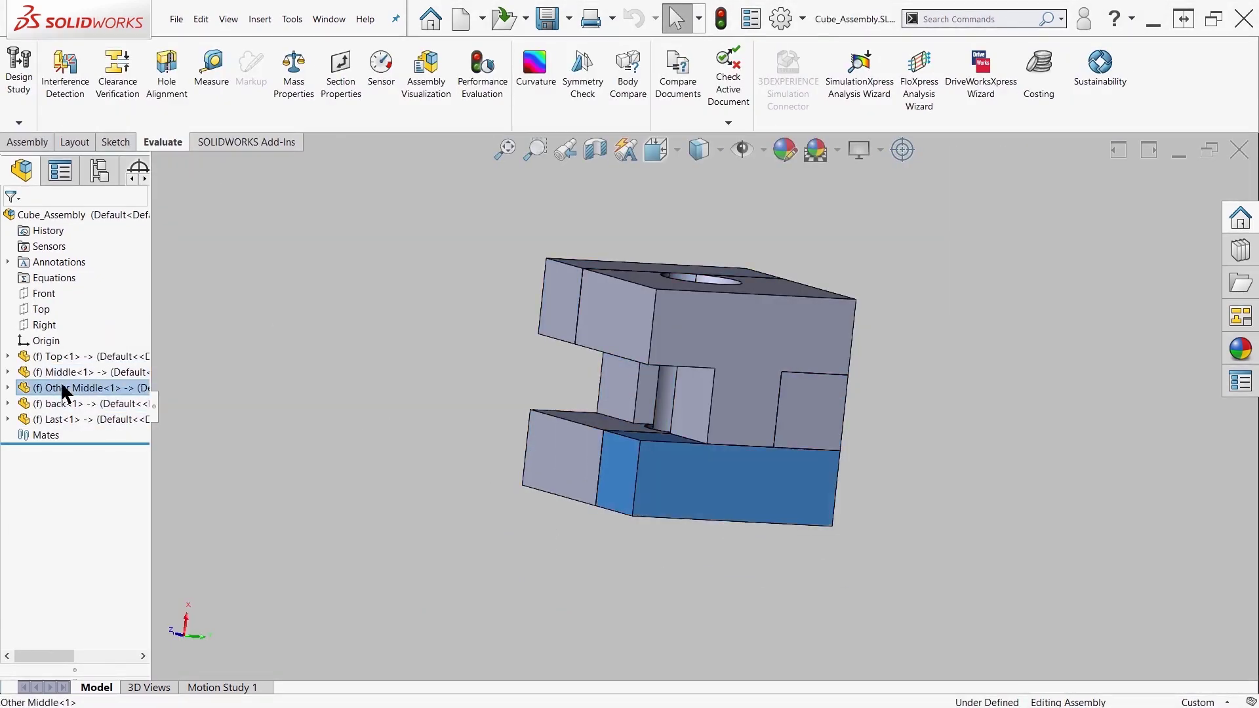
- Compare the shape and completeness of Cube_Assembly with the WorkingFile cube, including its Intersect2 feature
{"action": "middle_click_drag", "start_coordinate": [500, 380], "coordinate": [784, 560]}
{"action": "key", "text": "ctrl+Tab"}
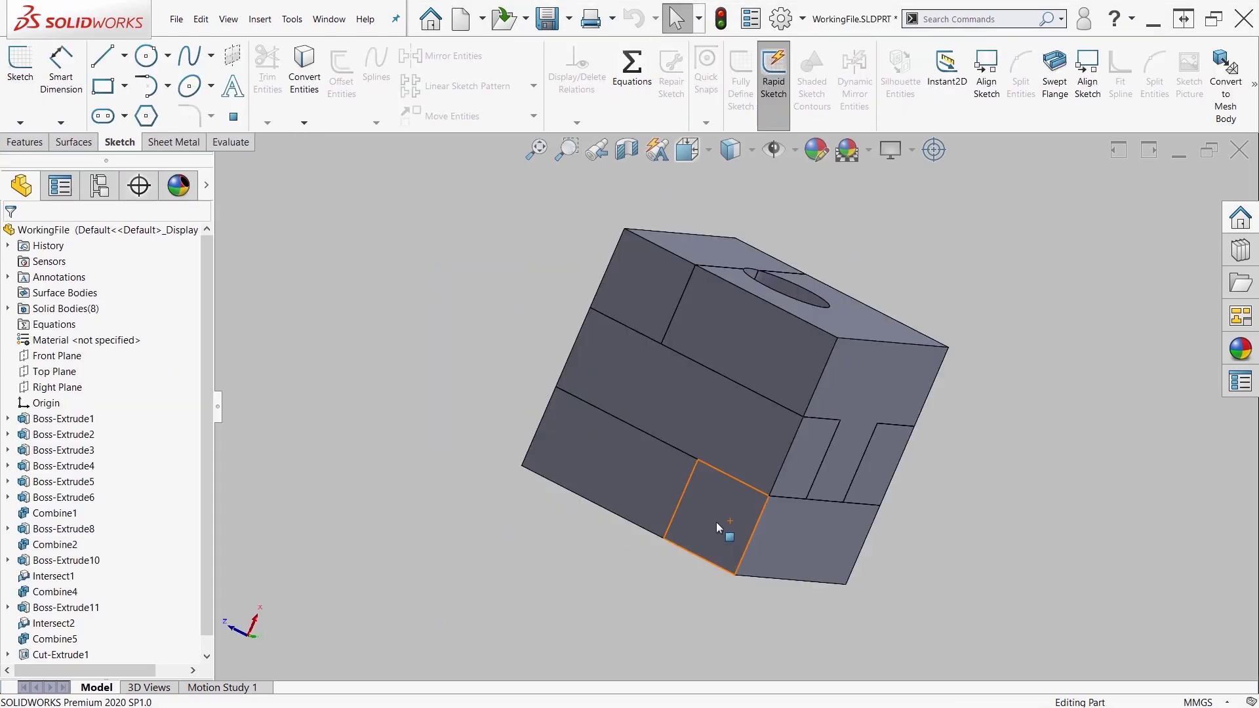
{"action": "middle_click_drag", "start_coordinate": [724, 528], "coordinate": [805, 635]}
{"action": "key", "text": "ctrl+Tab"}
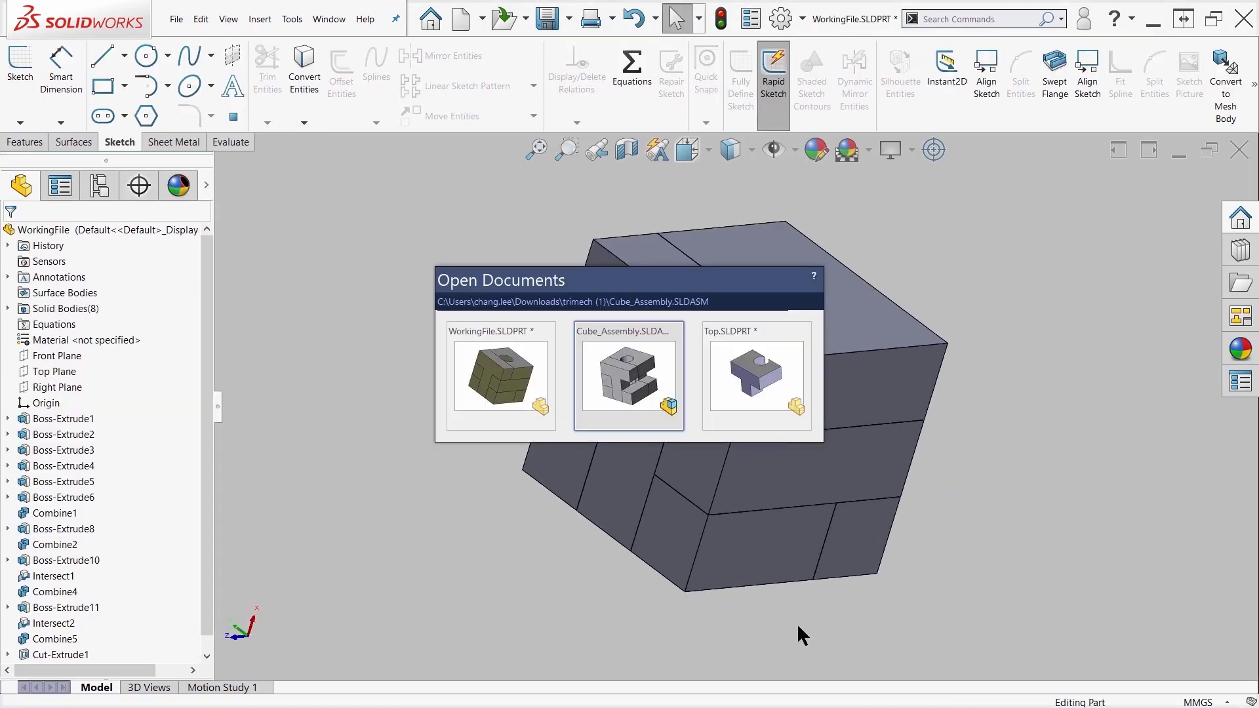
{"action": "left_click", "coordinate": [787, 478]}
{"action": "left_click", "coordinate": [68, 622]}
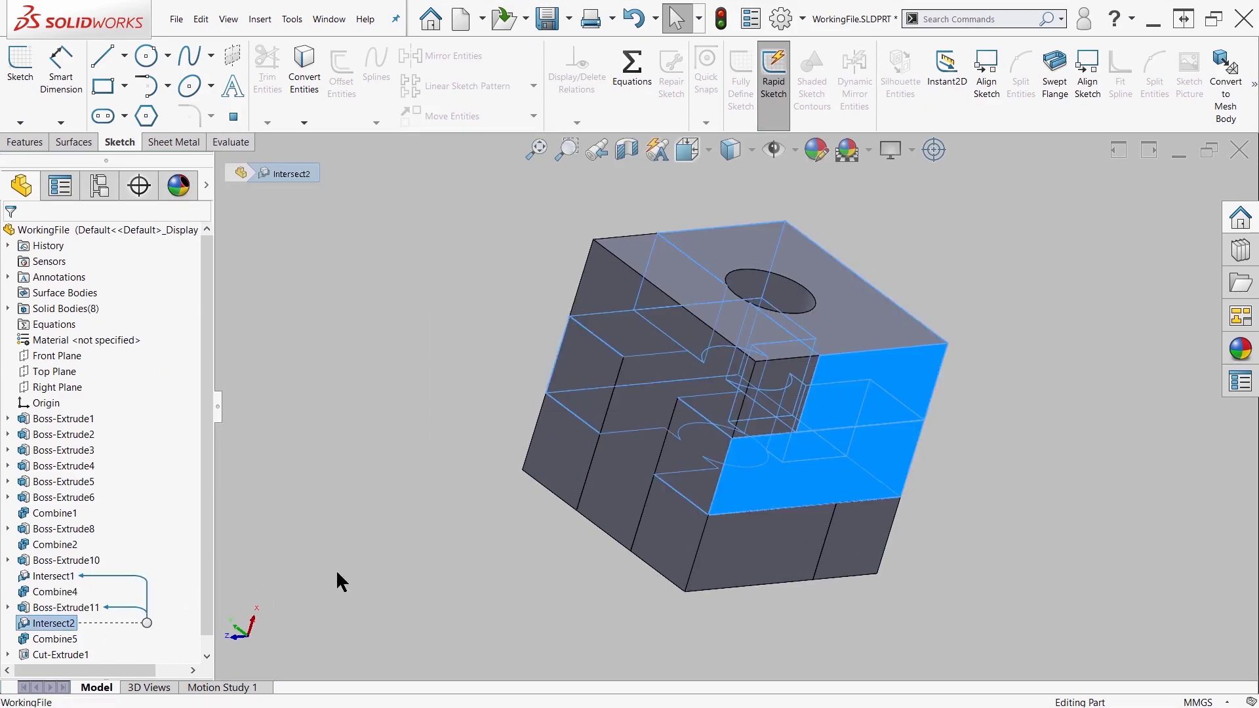
{"action": "scroll", "coordinate": [202, 582], "scroll_direction": "down", "scroll_amount": 1}
{"action": "key", "text": "ctrl+Tab"}
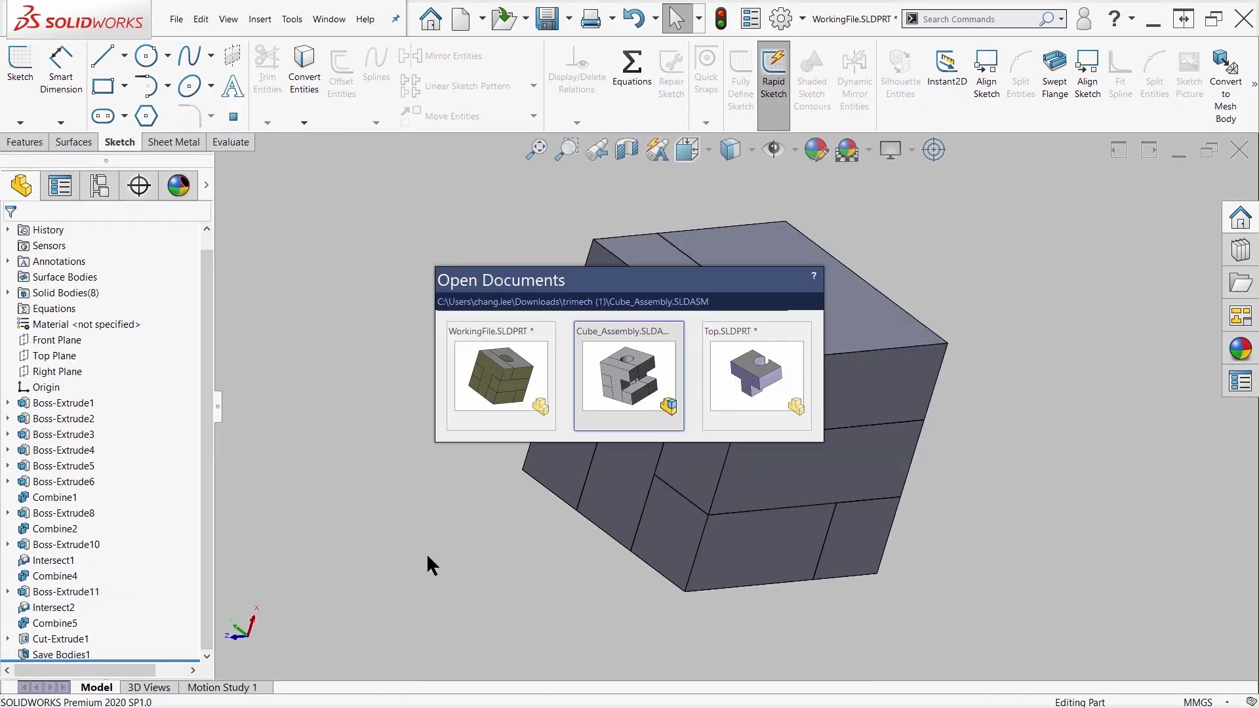
{"action": "left_click", "coordinate": [89, 356]}
{"action": "left_click", "coordinate": [283, 407]}
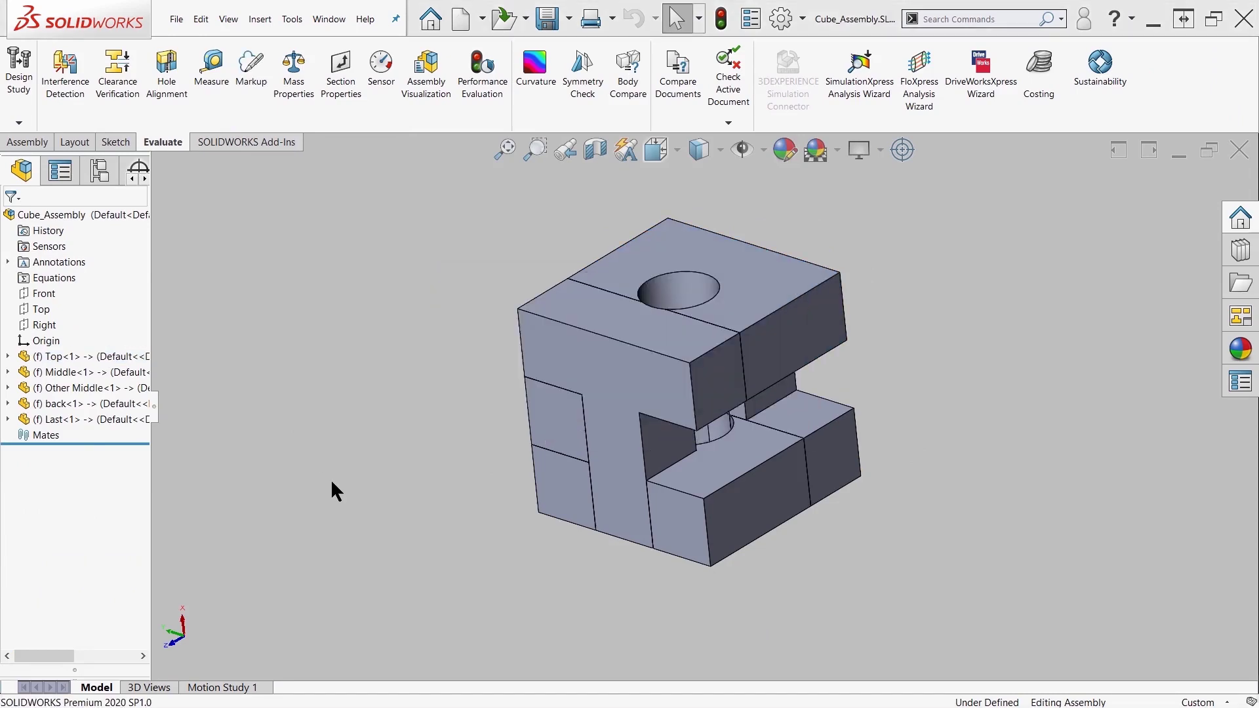
{"action": "key", "text": "ctrl+Tab"}
- List the solid bodies in WorkingFile and highlight individual Save Bodies1 bodies in the cube
{"action": "left_click", "coordinate": [813, 463]}
{"action": "left_click", "coordinate": [66, 622]}
{"action": "left_click", "coordinate": [8, 309]}
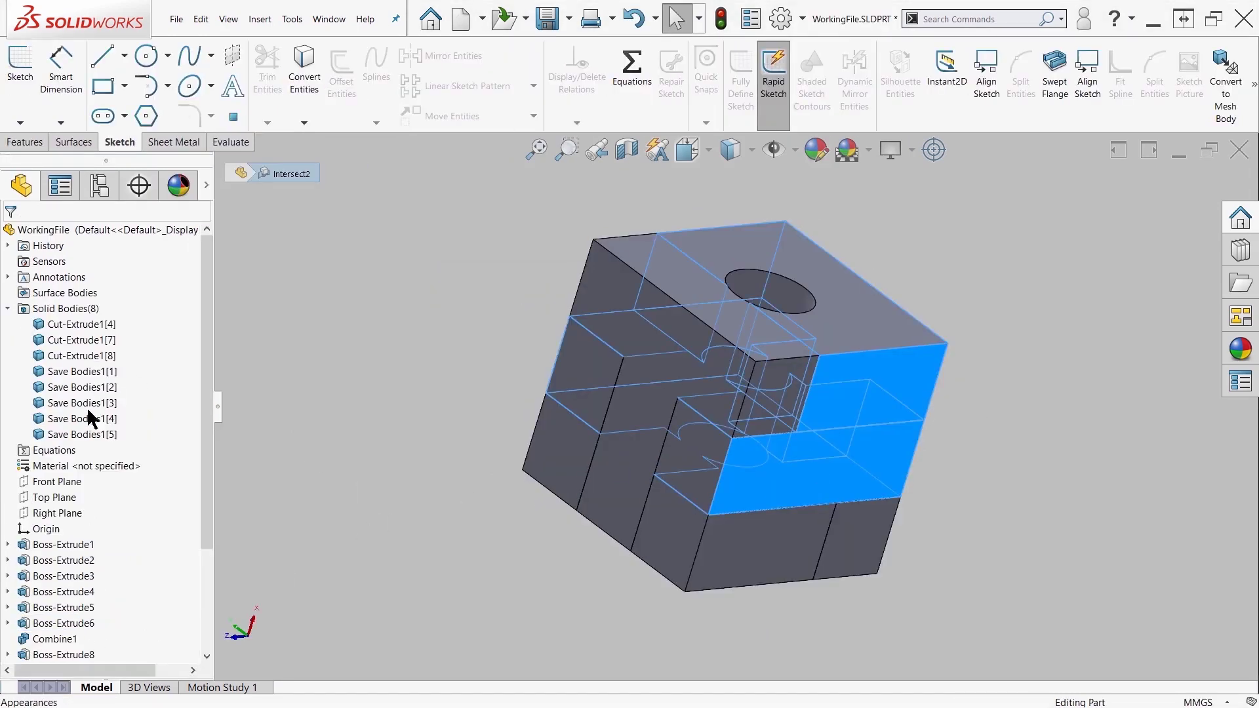
{"action": "left_click", "coordinate": [49, 404]}
{"action": "left_click", "coordinate": [467, 577]}
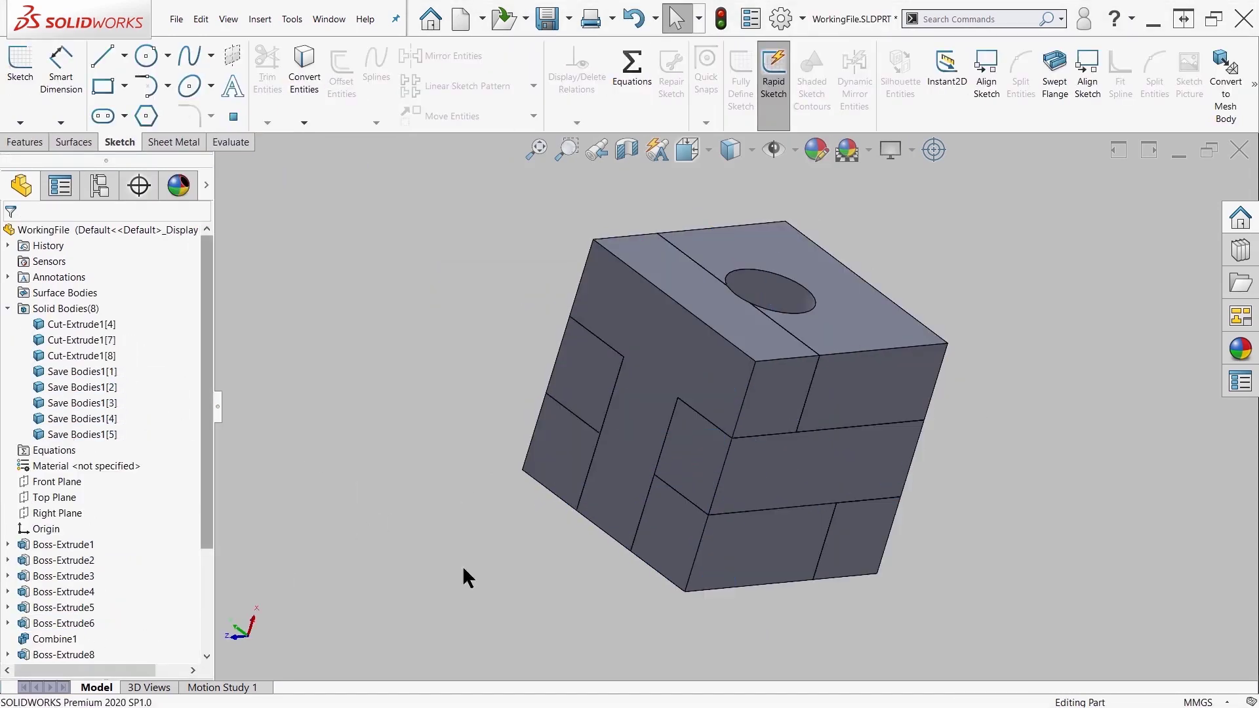
{"action": "left_click", "coordinate": [72, 434]}
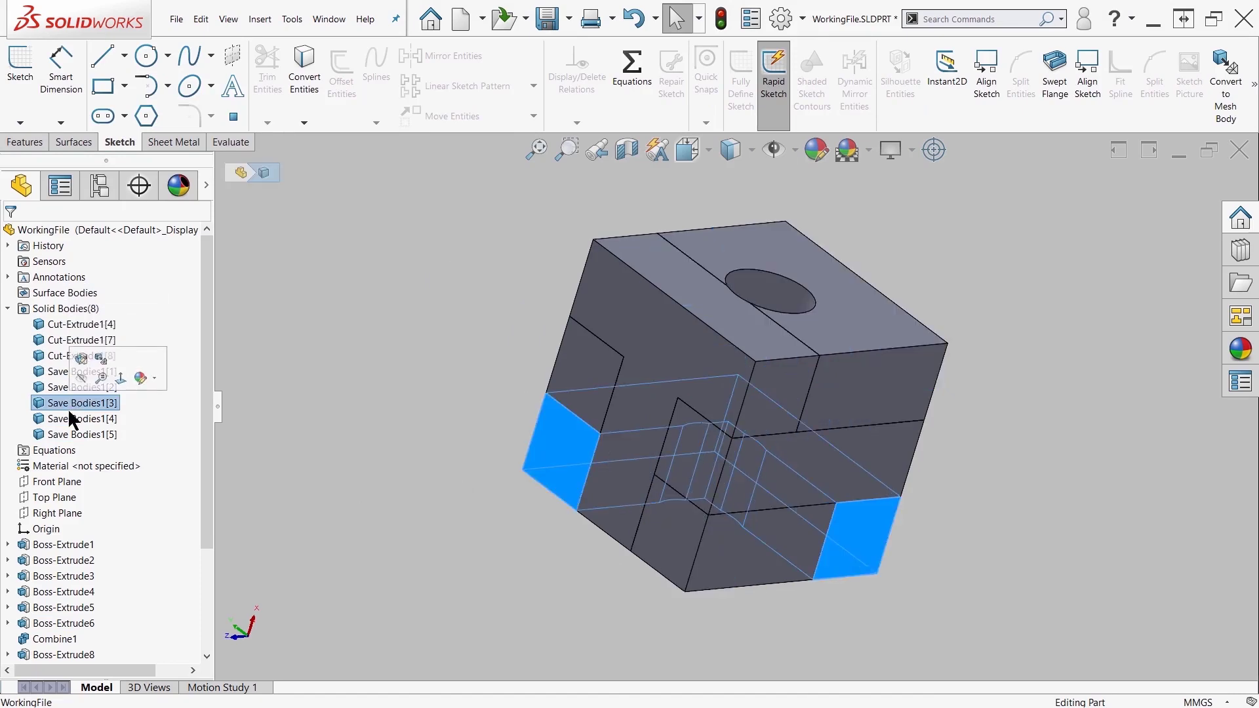
- Highlight the components of Cube_Assembly one by one and examine the gap in the middle of the cube
{"action": "key", "text": "ctrl+Tab"}
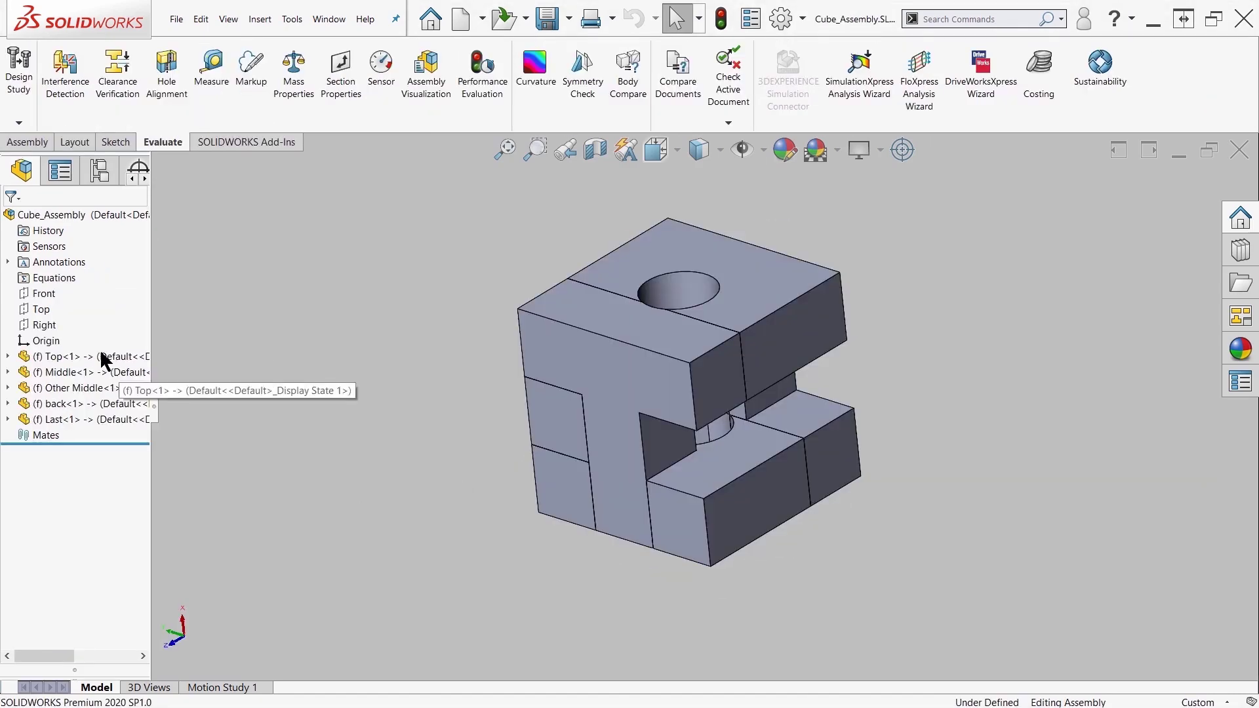
{"action": "left_click", "coordinate": [93, 372]}
{"action": "left_click", "coordinate": [89, 388]}
{"action": "left_click", "coordinate": [90, 403]}
{"action": "left_click", "coordinate": [394, 446]}
{"action": "scroll", "coordinate": [745, 496], "scroll_direction": "down", "scroll_amount": 4}
{"action": "middle_click_drag", "start_coordinate": [725, 430], "coordinate": [682, 338]}
{"action": "scroll", "coordinate": [682, 338], "scroll_direction": "up", "scroll_amount": 3}
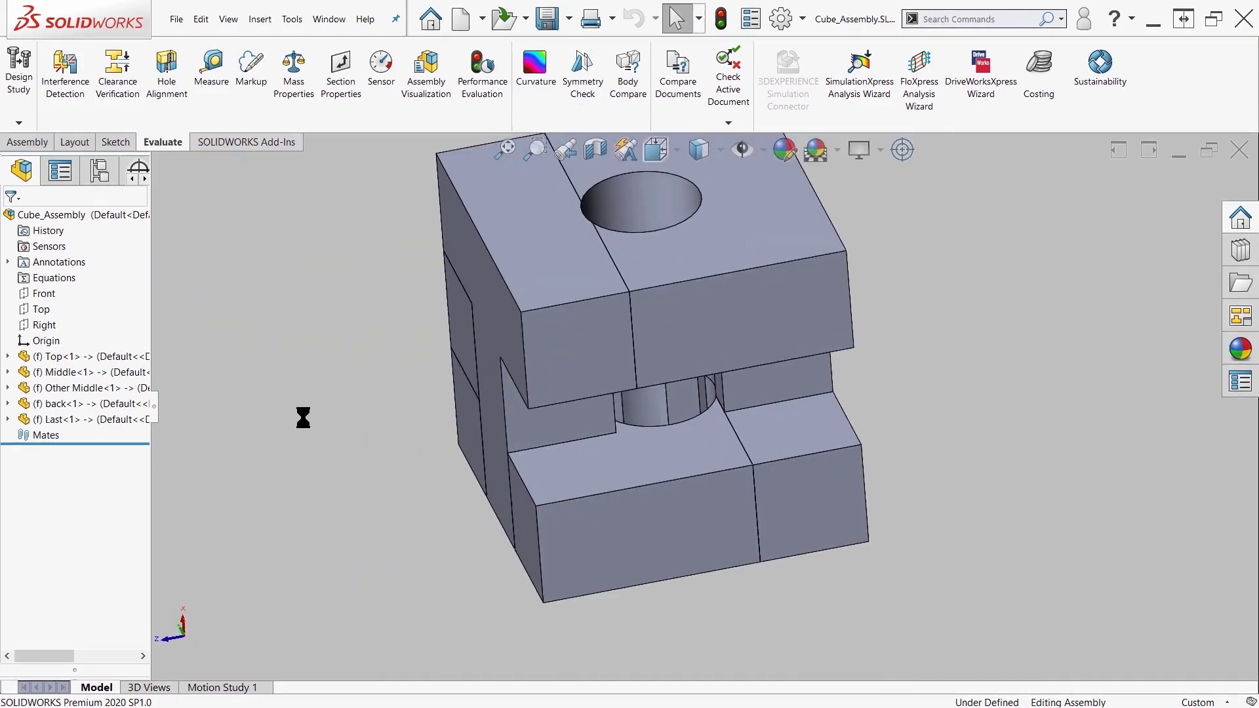
- Hide the three Cut-Extrude1 bodies in WorkingFile and compare the remaining cube with Cube_Assembly
{"action": "key", "text": "ctrl+Tab"}
{"action": "left_click", "coordinate": [92, 435]}
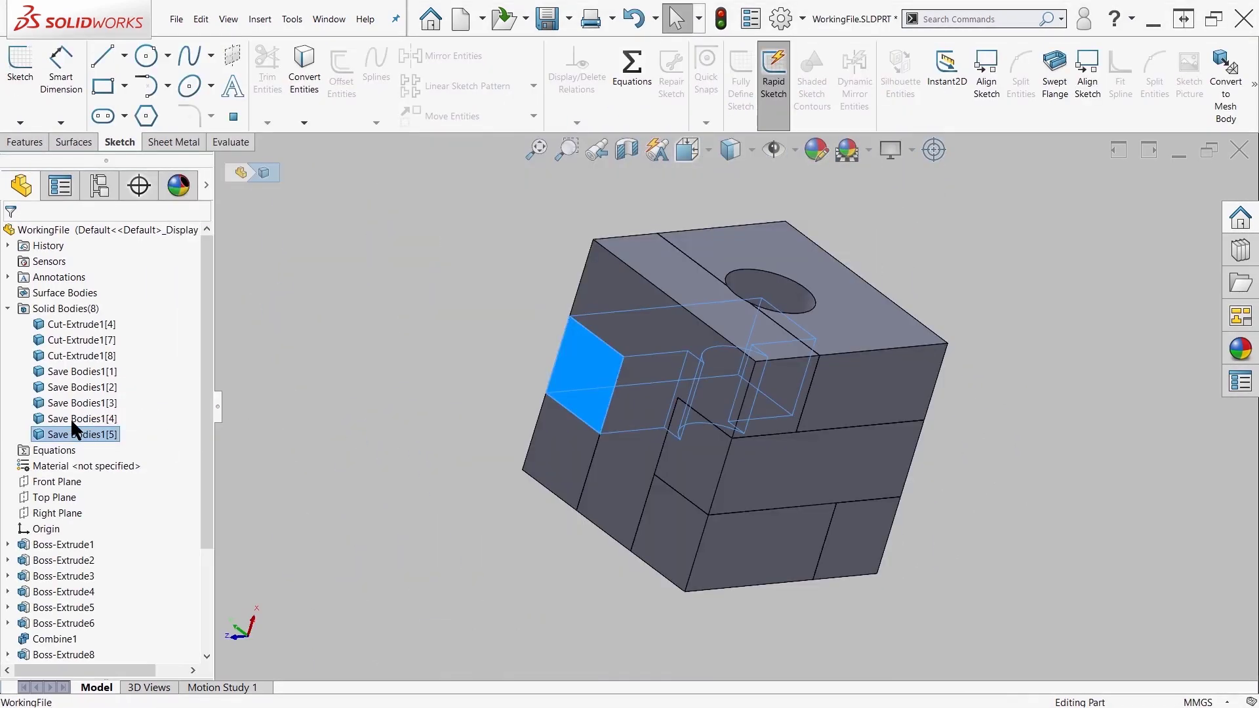
{"action": "key", "text": "Escape"}
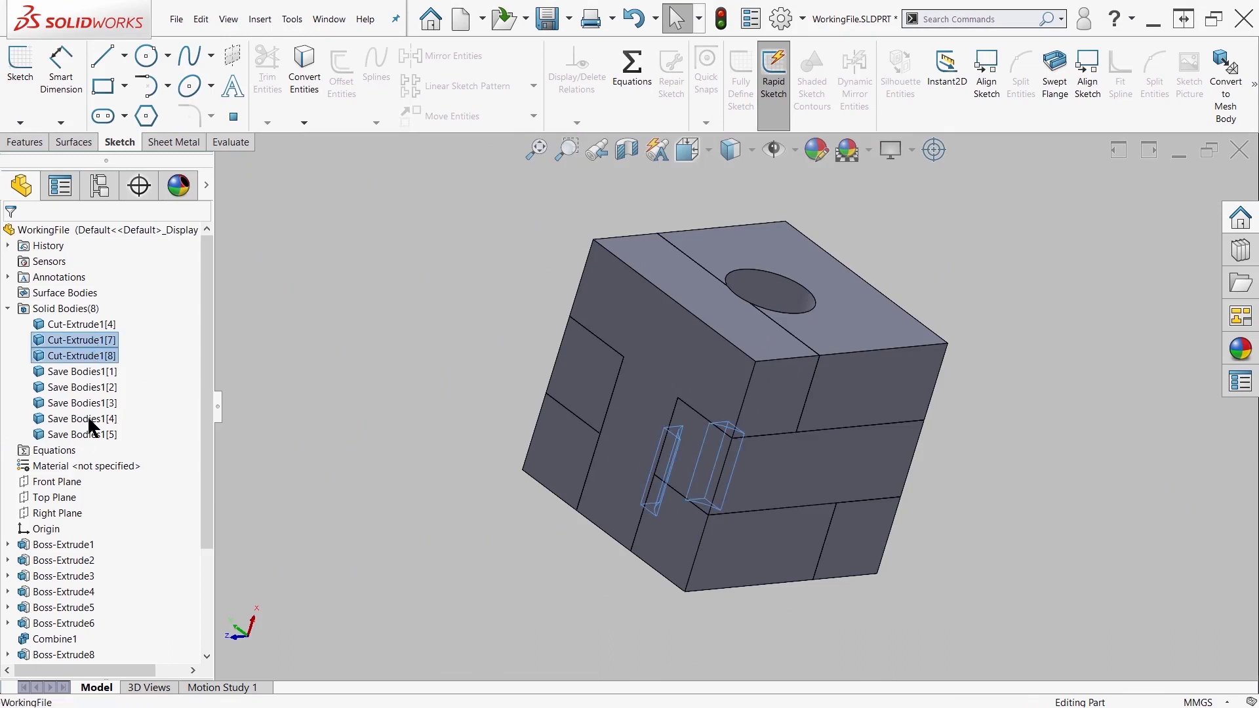
{"action": "left_click", "coordinate": [98, 325], "text": "ctrl"}
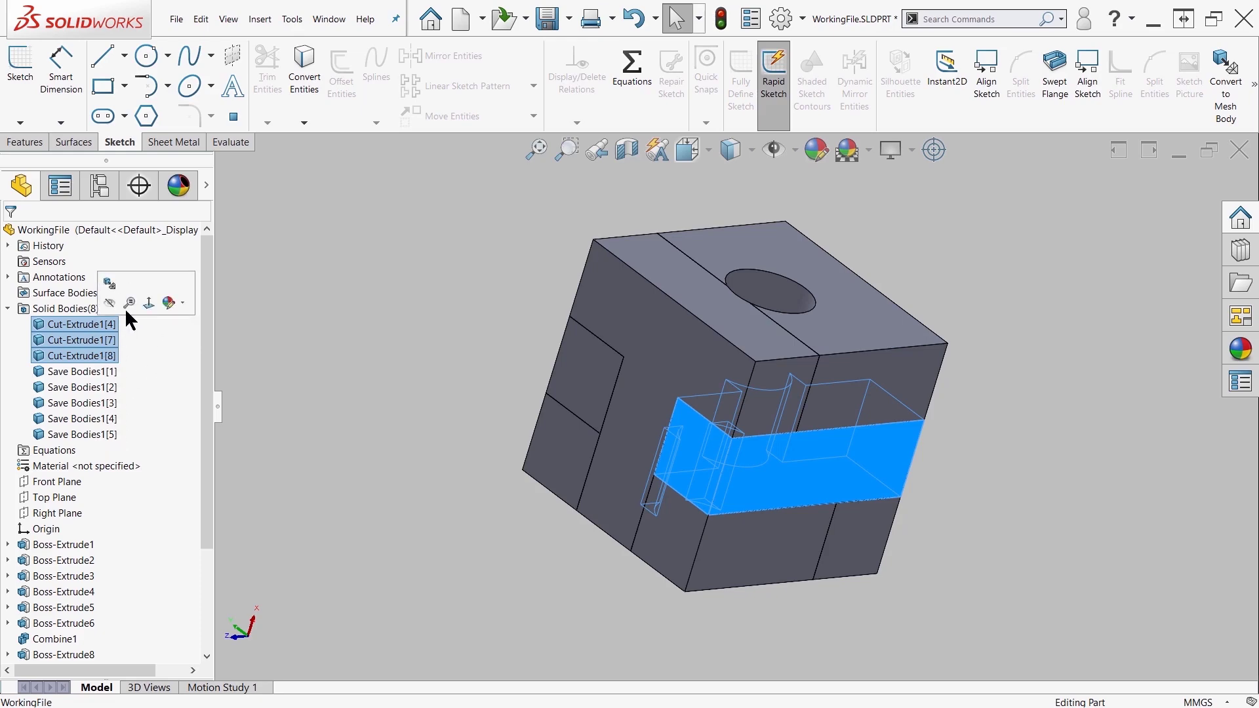
{"action": "mouse_move", "coordinate": [388, 458]}
{"action": "middle_mouse_down"}
{"action": "mouse_move", "coordinate": [387, 393]}
{"action": "mouse_move", "coordinate": [410, 451]}
{"action": "middle_mouse_up"}
{"action": "key", "text": "ctrl+Tab"}
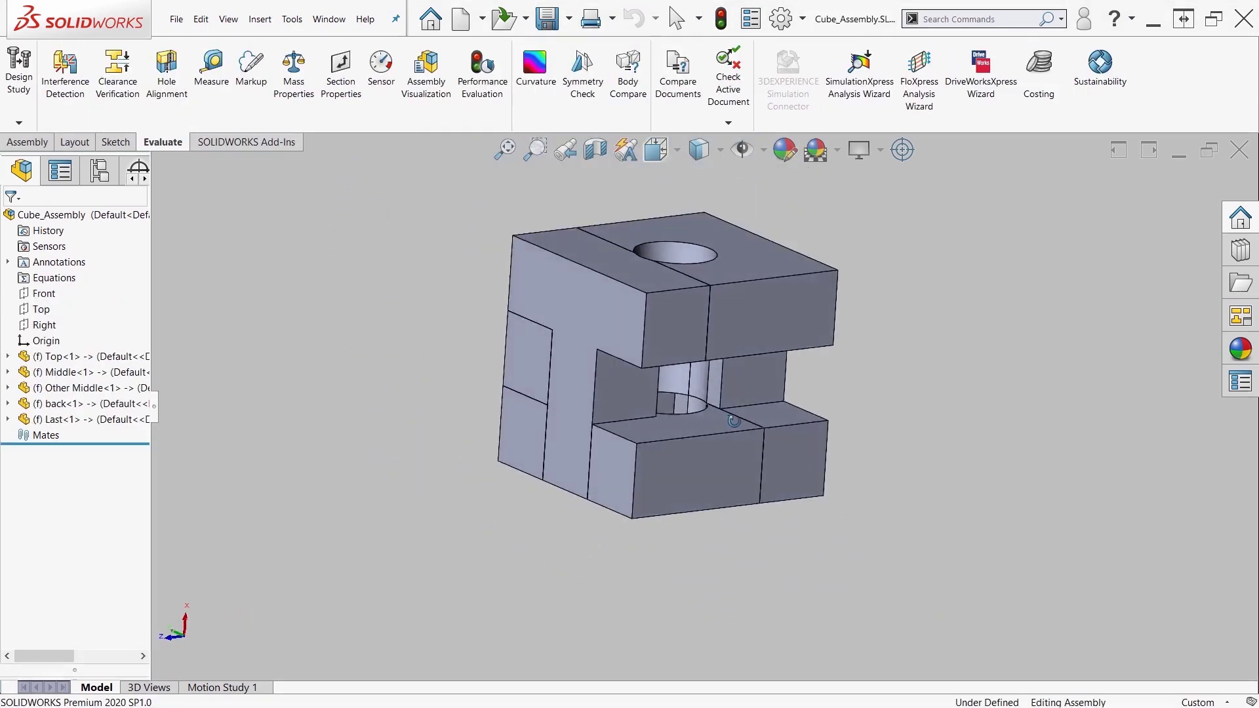
{"action": "key", "text": "ctrl+Tab"}
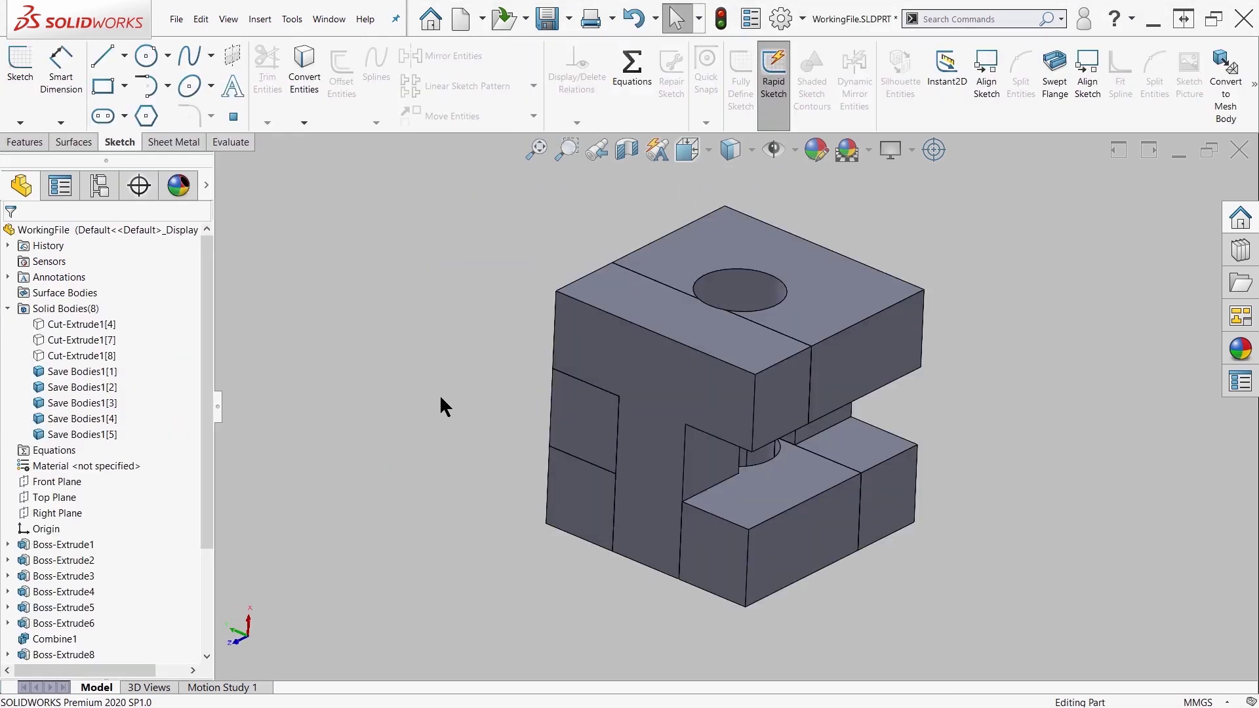
- Show the three hidden Cut-Extrude1 bodies again and collapse WorkingFile's feature tree
{"action": "left_click", "coordinate": [76, 326]}
{"action": "left_click", "coordinate": [81, 356], "text": "shift"}
{"action": "left_click", "coordinate": [101, 321]}
{"action": "key", "text": "shift+c"}
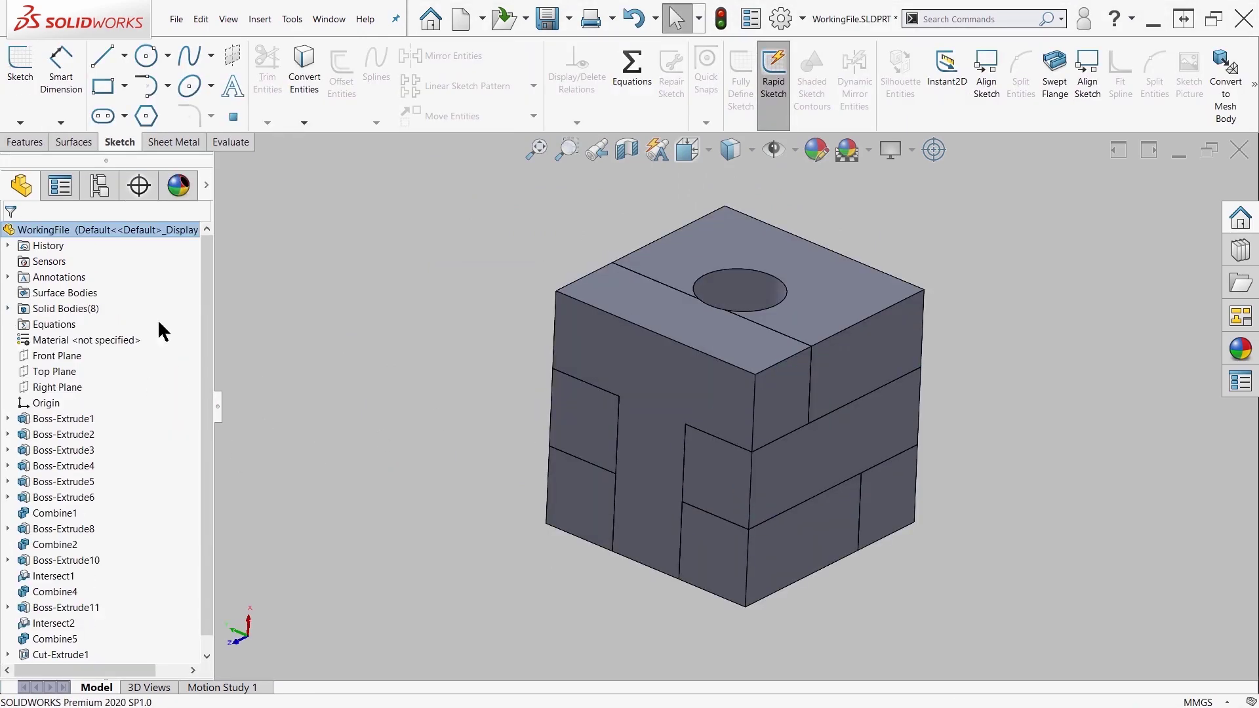
- Delete the circular cut and its leftover circle sketch from WorkingFile
{"action": "scroll", "coordinate": [134, 511], "scroll_direction": "down", "scroll_amount": 1}
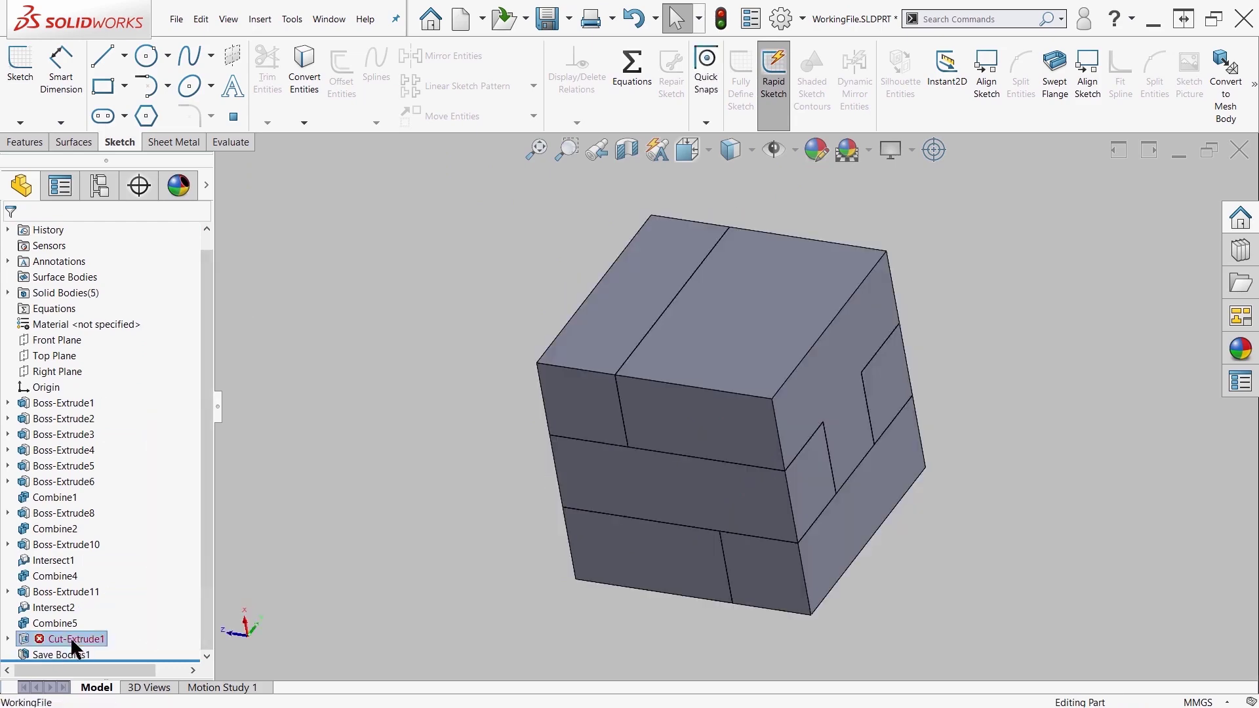
{"action": "left_click", "coordinate": [76, 653]}
{"action": "right_click", "coordinate": [125, 628]}
{"action": "key", "text": "Escape"}
{"action": "right_click", "coordinate": [69, 640]}
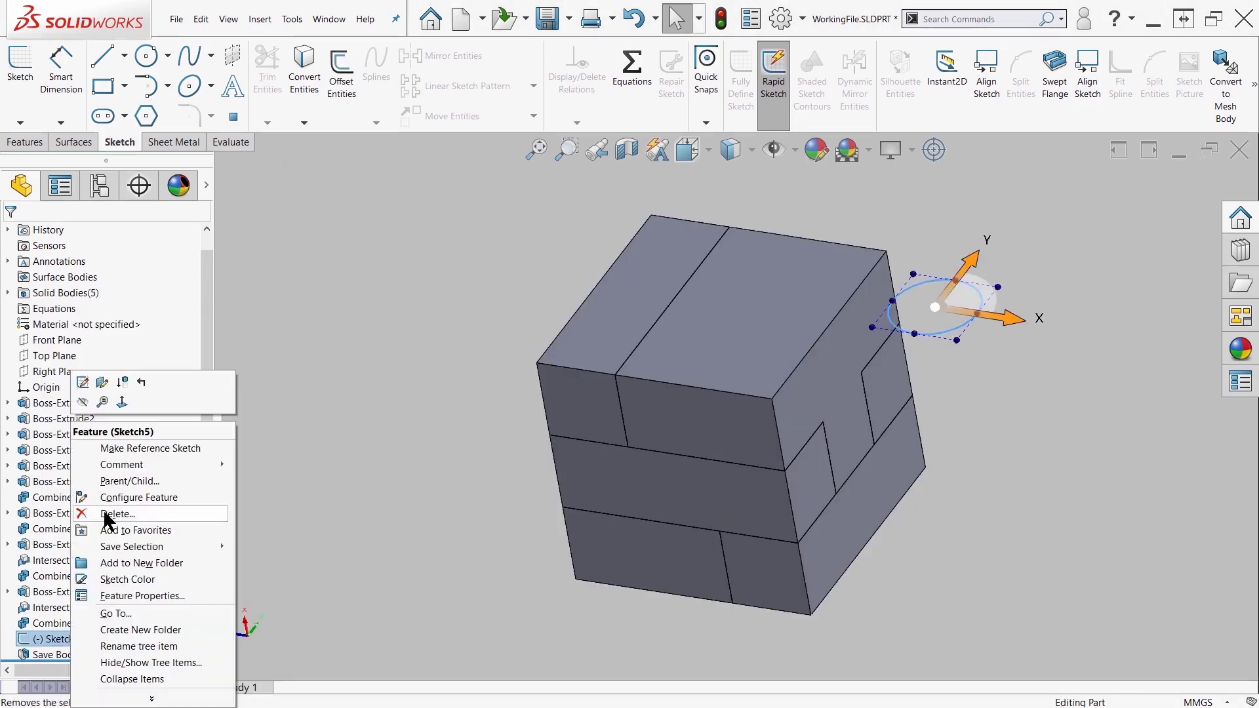
{"action": "left_click", "coordinate": [104, 514]}
- Check the Top part and Cube_Assembly for the removal of the circular cut
{"action": "key", "text": "ctrl+Tab"}
{"action": "key", "text": "ctrl+Tab"}
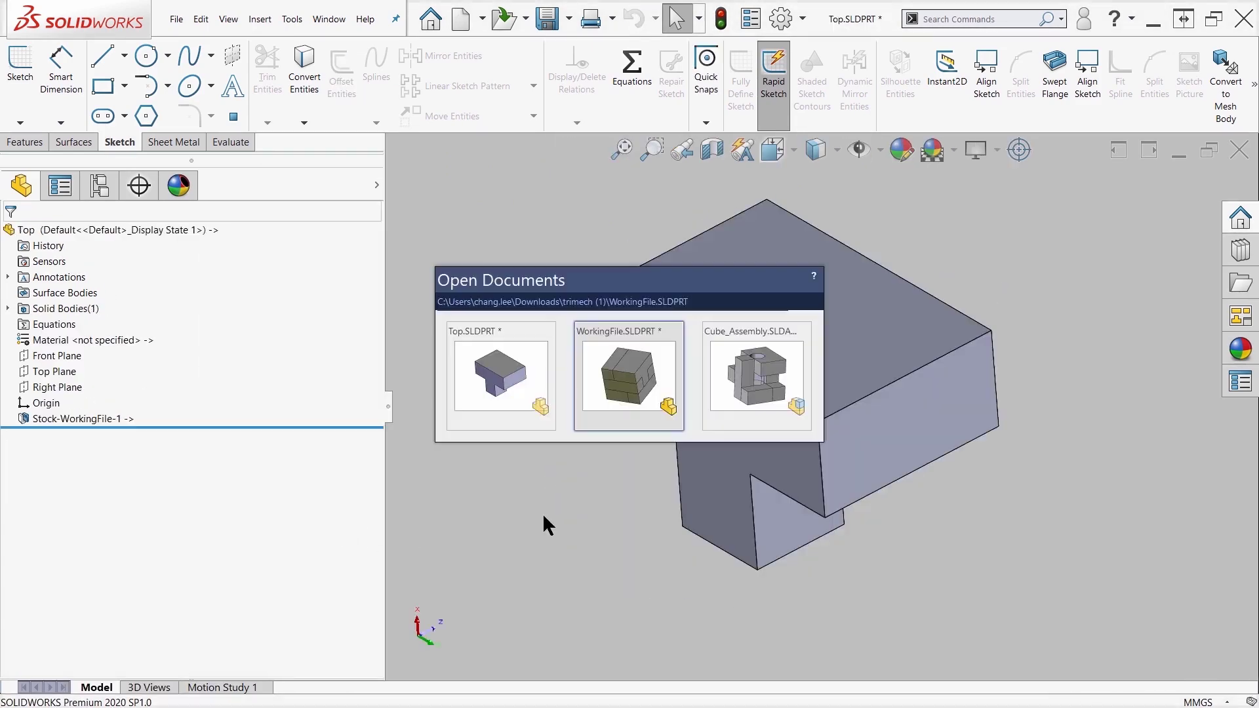
{"action": "key", "text": "ctrl+Tab"}
{"action": "key", "text": "ctrl+Tab"}
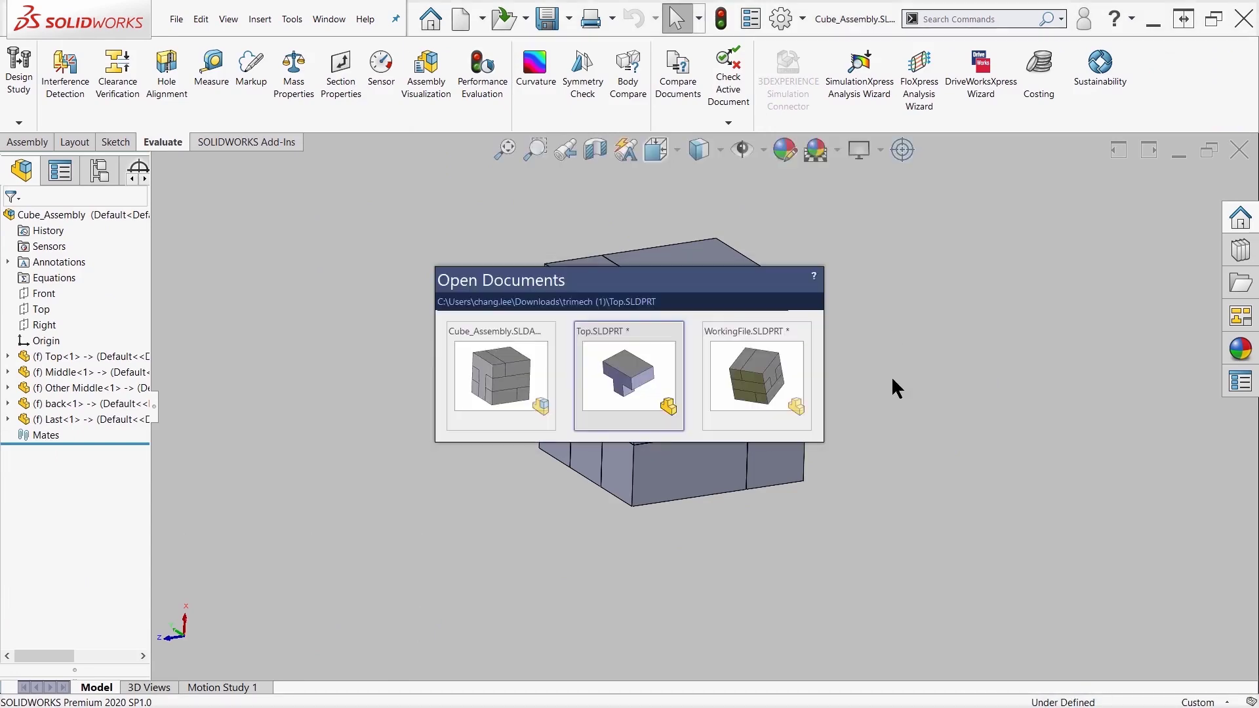
- Close WorkingFile with its changes saved and close the Top part without saving, returning to Cube_Assembly
{"action": "left_click", "coordinate": [1249, 149]}
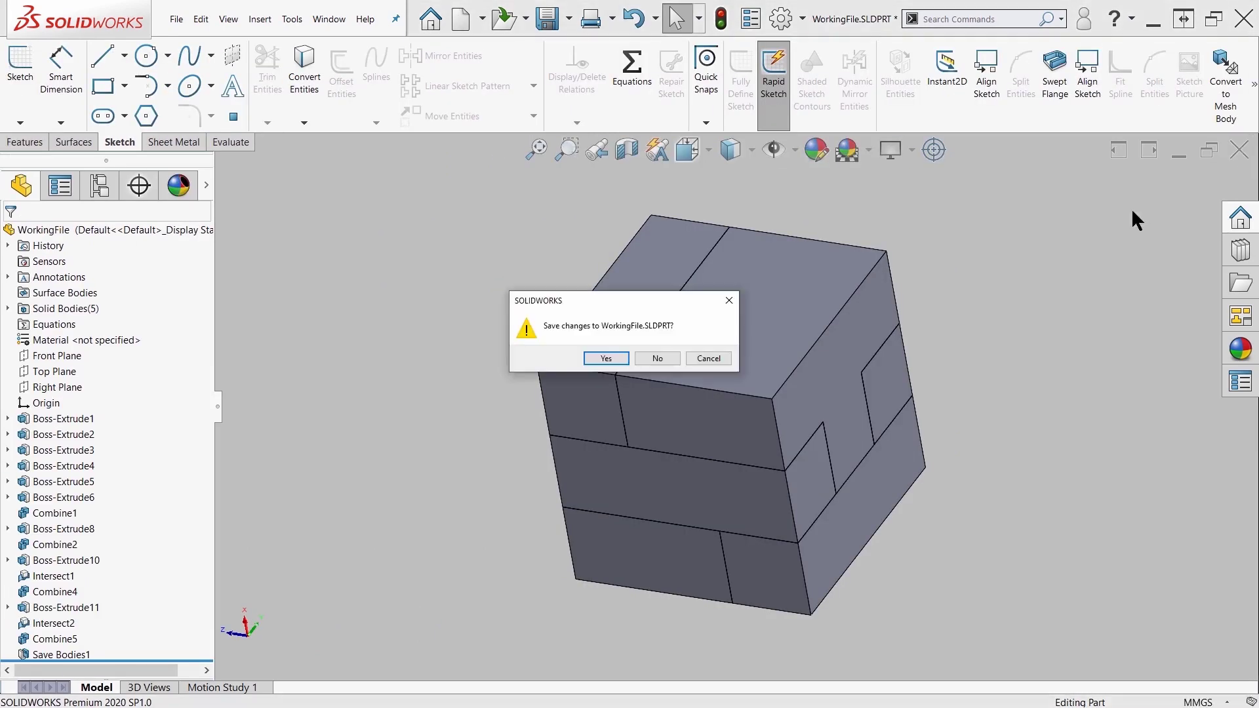
{"action": "left_click", "coordinate": [607, 358]}
{"action": "key", "text": "ctrl+Tab"}
{"action": "left_click", "coordinate": [1239, 150]}
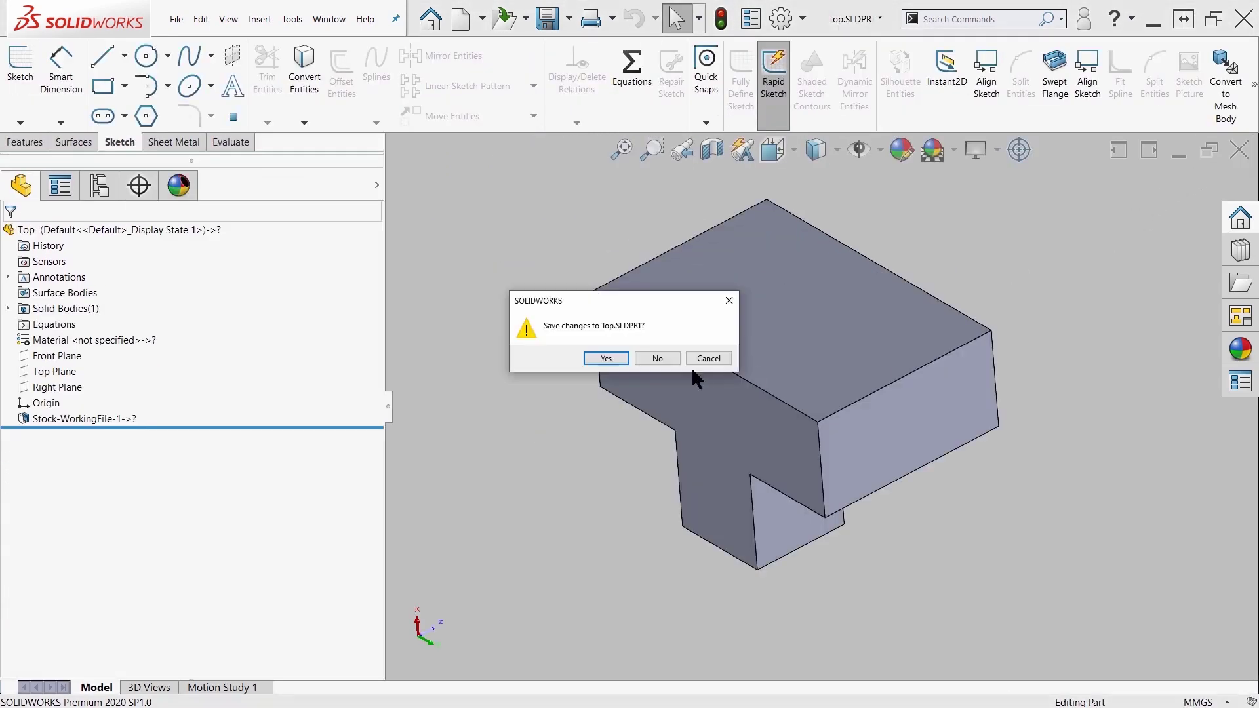
{"action": "left_click", "coordinate": [653, 358]}
{"action": "left_click", "coordinate": [635, 377]}
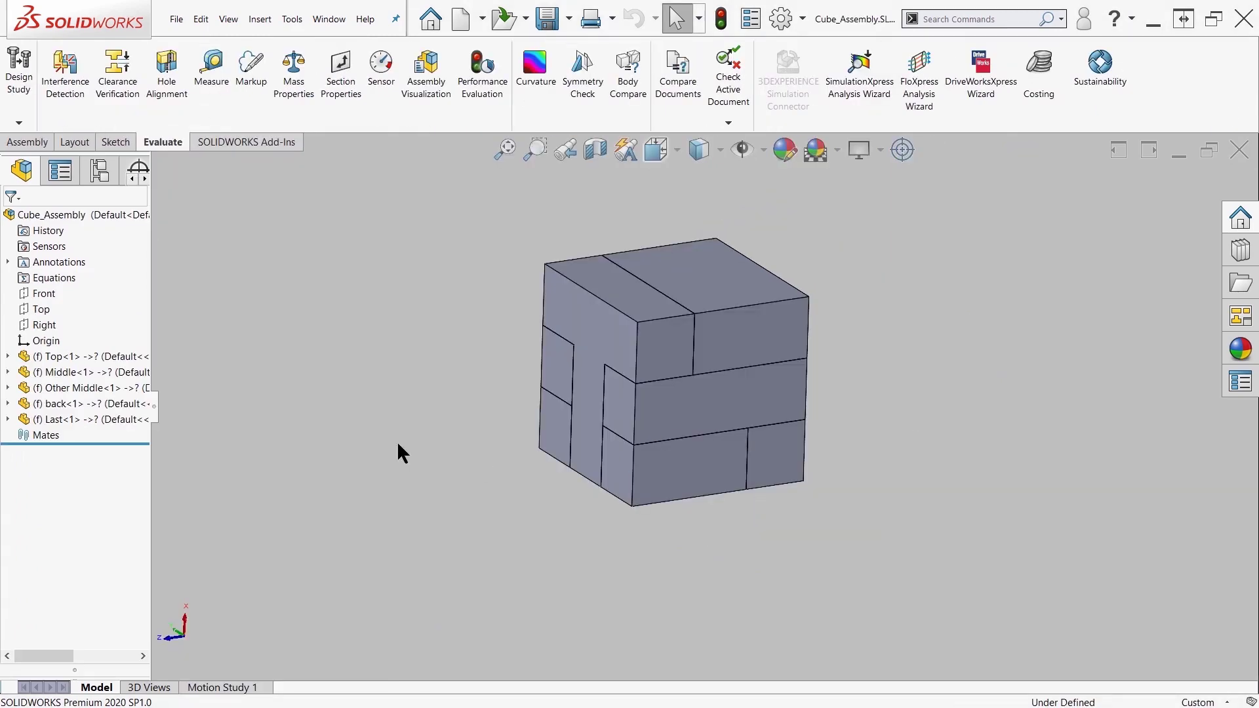
{"action": "scroll", "coordinate": [796, 351], "scroll_direction": "down", "scroll_amount": 2}
{"action": "left_click", "coordinate": [56, 372]}
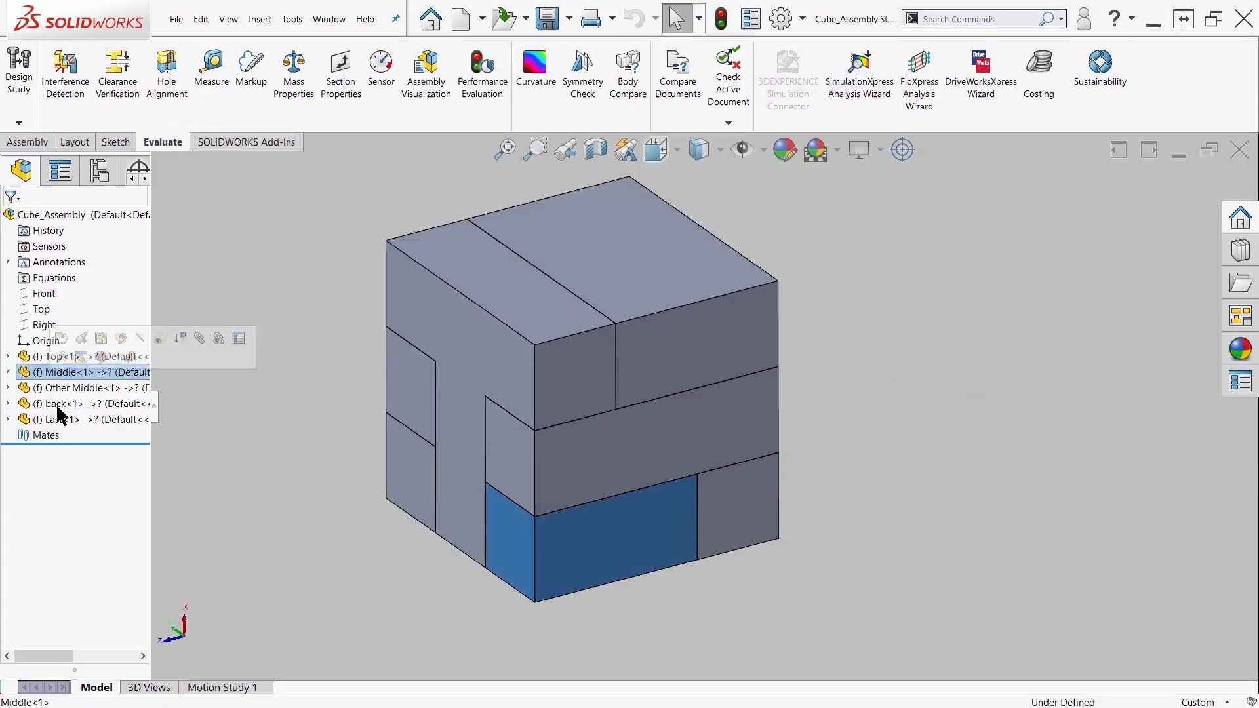
{"action": "left_click", "coordinate": [45, 418], "text": "shift"}
{"action": "key", "text": "Escape"}
- Start an exploded view for the assembly's Default configuration and move the back component about 27.5 mm along Z
{"action": "left_click", "coordinate": [99, 170]}
{"action": "right_click", "coordinate": [79, 241]}
{"action": "left_click", "coordinate": [124, 266]}
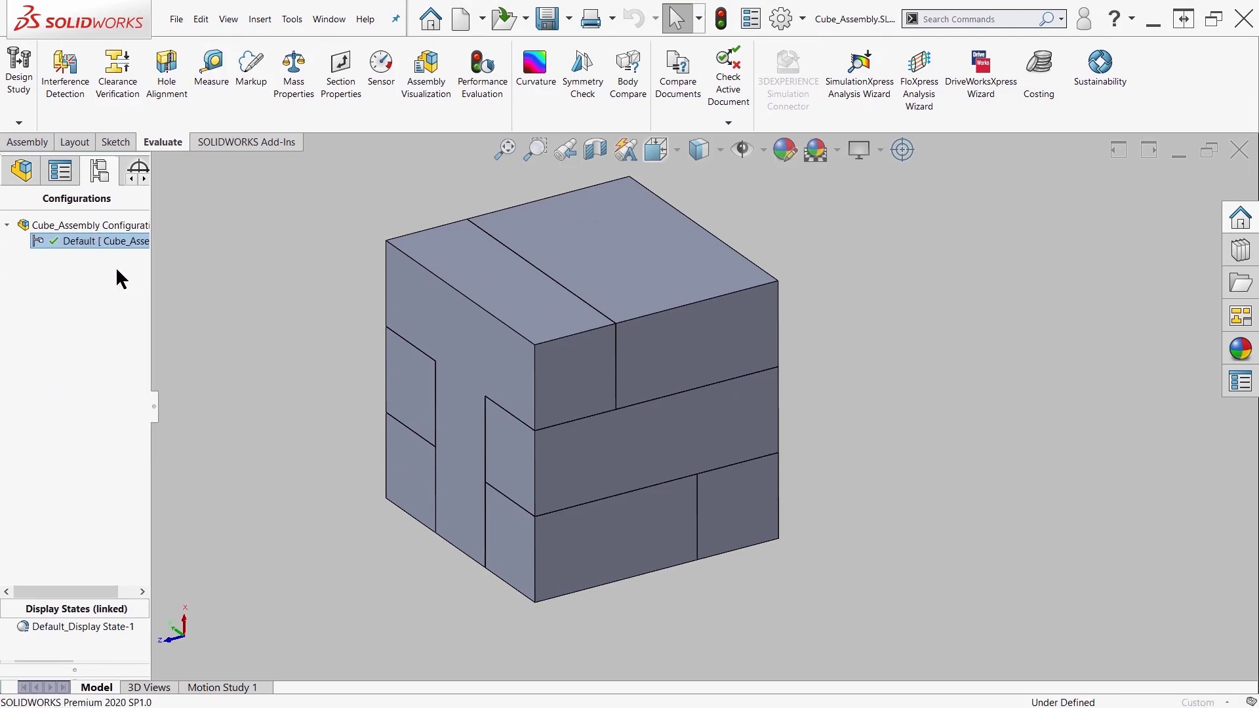
{"action": "left_click", "coordinate": [536, 358]}
{"action": "left_click_drag", "start_coordinate": [453, 432], "coordinate": [229, 518]}
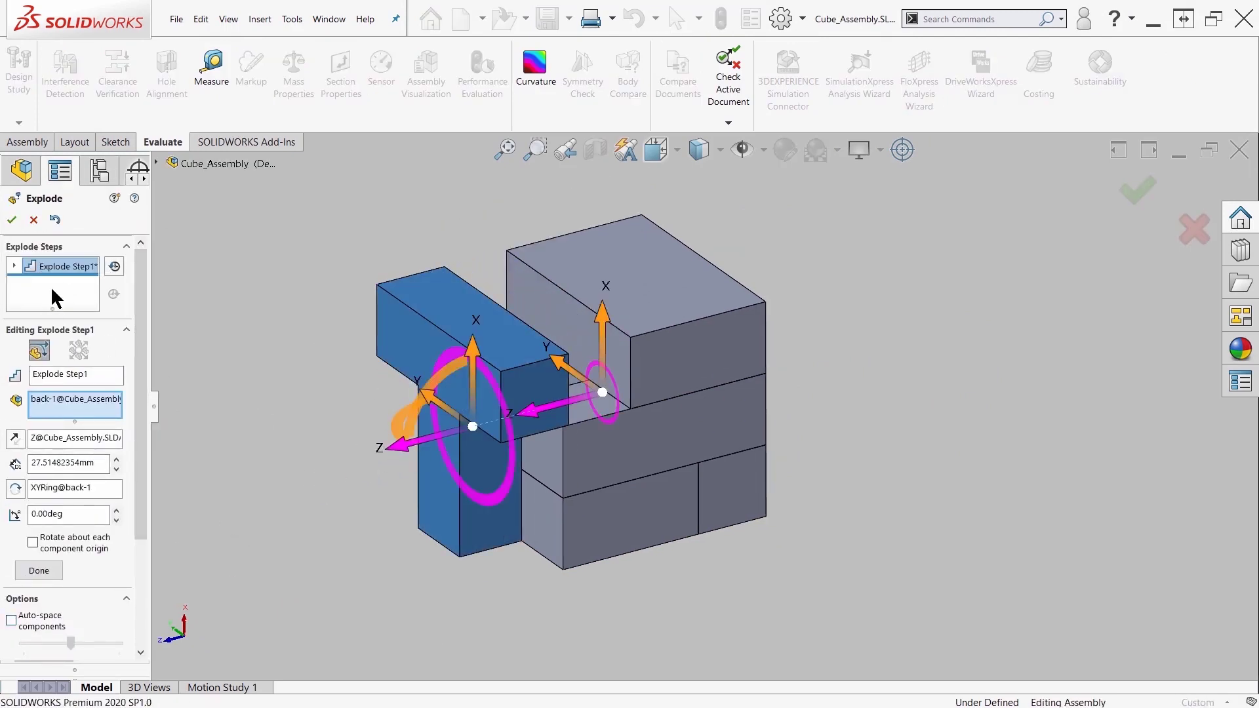
{"action": "left_click", "coordinate": [51, 572]}
- Add an explode step that moves the Top component about 24.8 mm upward along X
{"action": "left_click", "coordinate": [635, 348]}
{"action": "left_click_drag", "start_coordinate": [636, 298], "coordinate": [636, 239]}
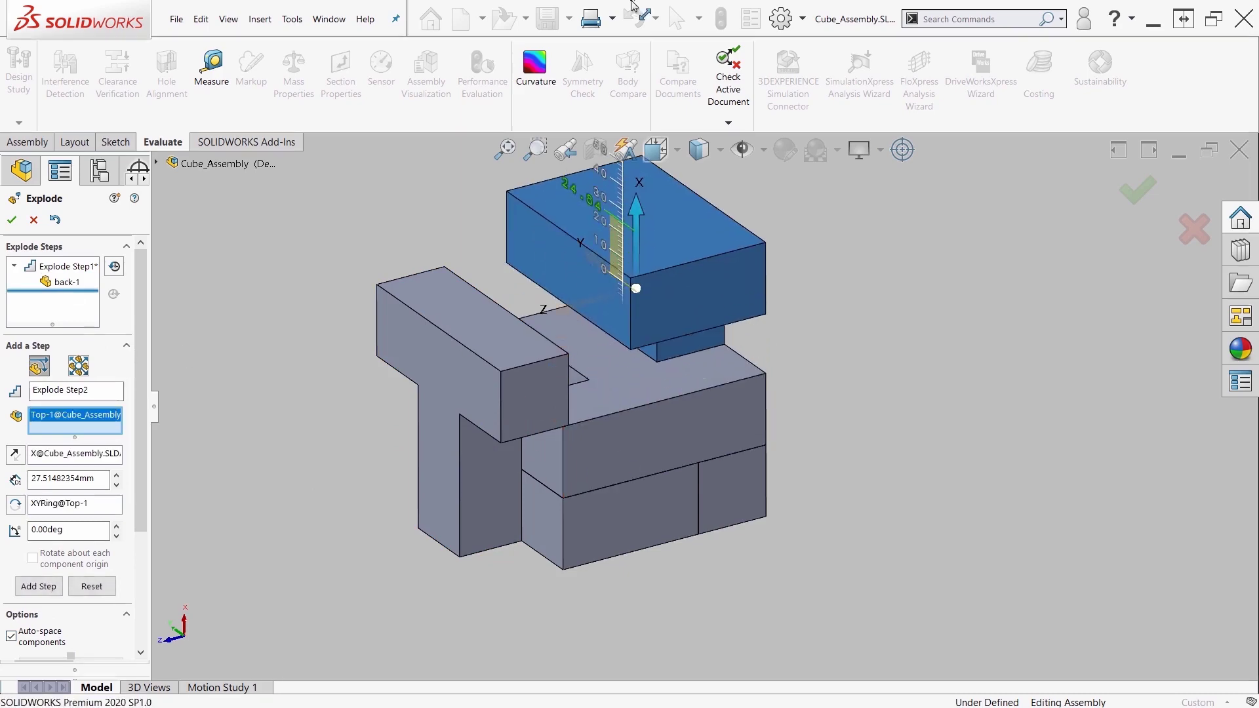
{"action": "scroll", "coordinate": [36, 450], "scroll_direction": "down", "scroll_amount": 3}
{"action": "scroll", "coordinate": [689, 321], "scroll_direction": "up", "scroll_amount": 3}
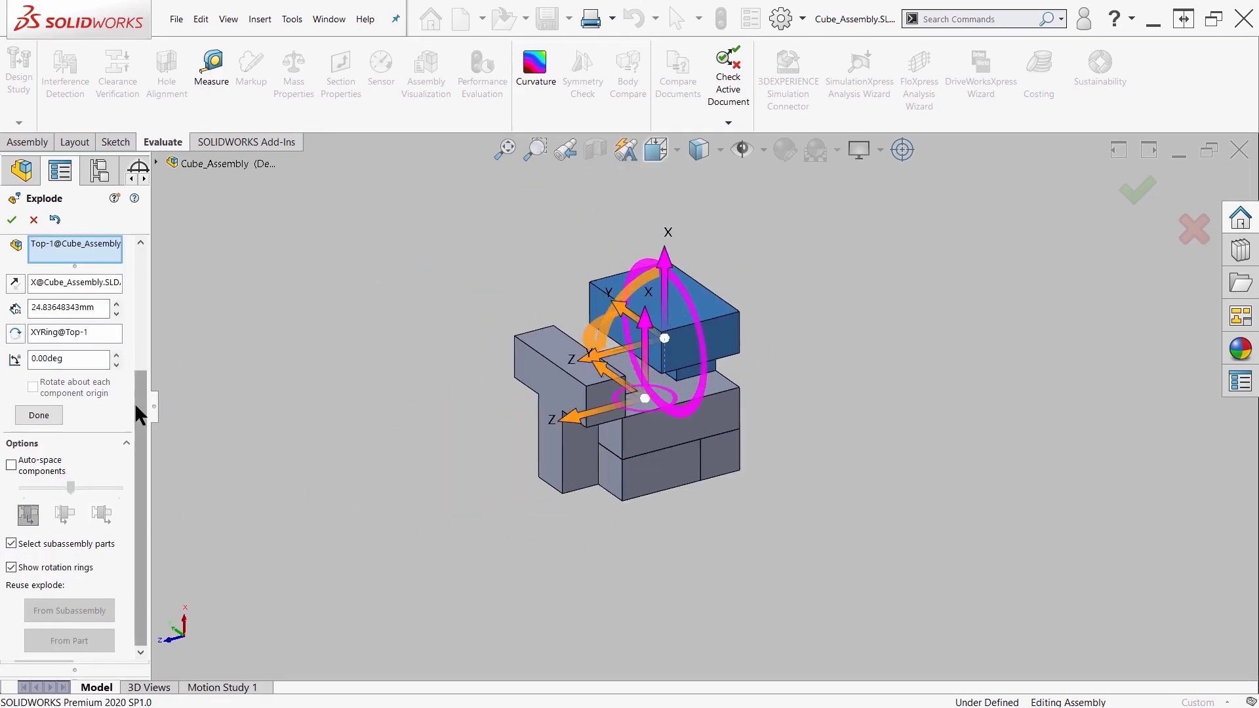
{"action": "left_click", "coordinate": [39, 415]}
- Edit the first two explode steps, moving back farther out along Z and Top about 104.6 mm upward along X
{"action": "left_click_drag", "start_coordinate": [143, 525], "coordinate": [142, 459]}
{"action": "left_click", "coordinate": [61, 267]}
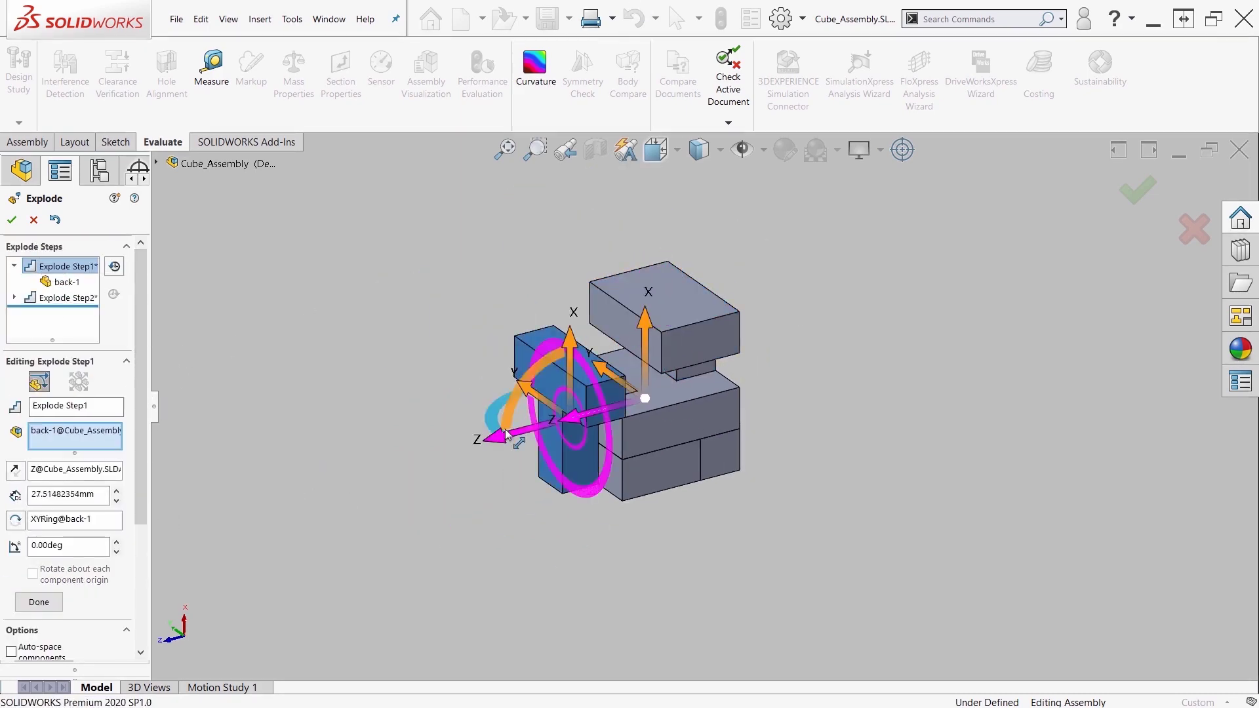
{"action": "left_click_drag", "start_coordinate": [495, 436], "coordinate": [389, 467]}
{"action": "left_click", "coordinate": [61, 298]}
{"action": "left_click_drag", "start_coordinate": [664, 266], "coordinate": [664, 156]}
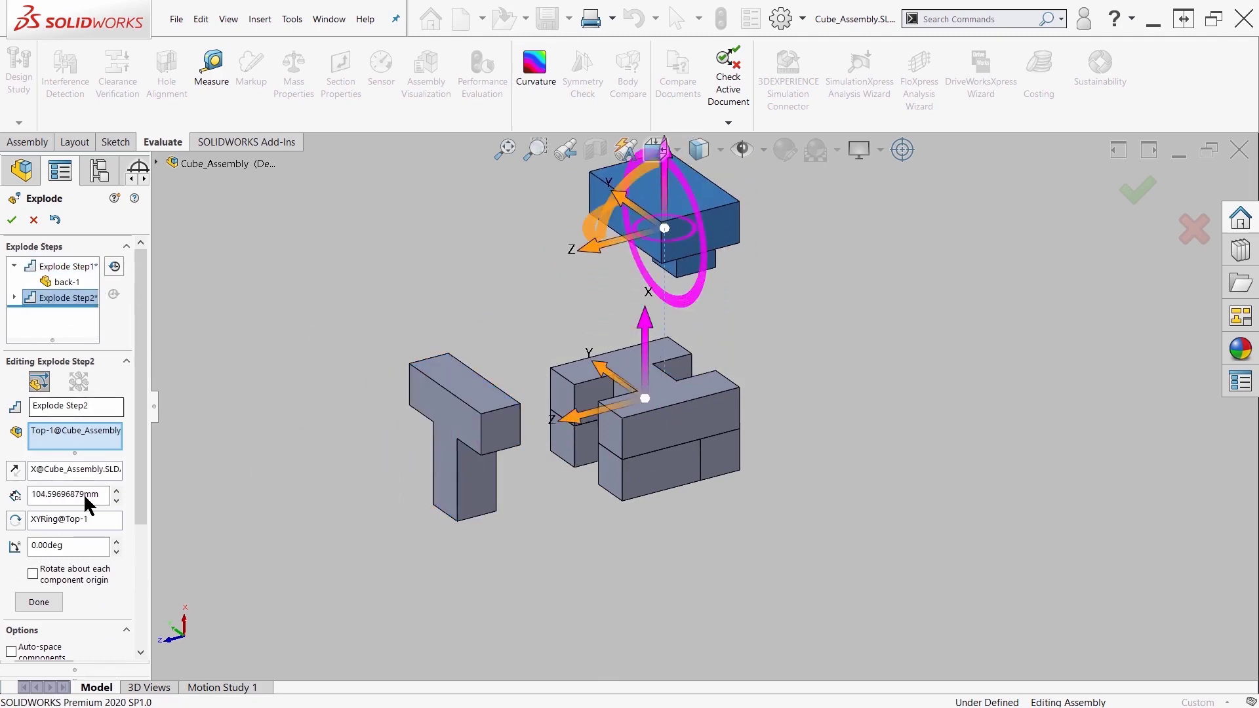
{"action": "left_click", "coordinate": [39, 602]}
- Add explode steps moving the Middle component about 104 mm downward along X and Other Middle about 128.9 mm along Y
{"action": "left_click", "coordinate": [680, 399]}
{"action": "left_click", "coordinate": [164, 452]}
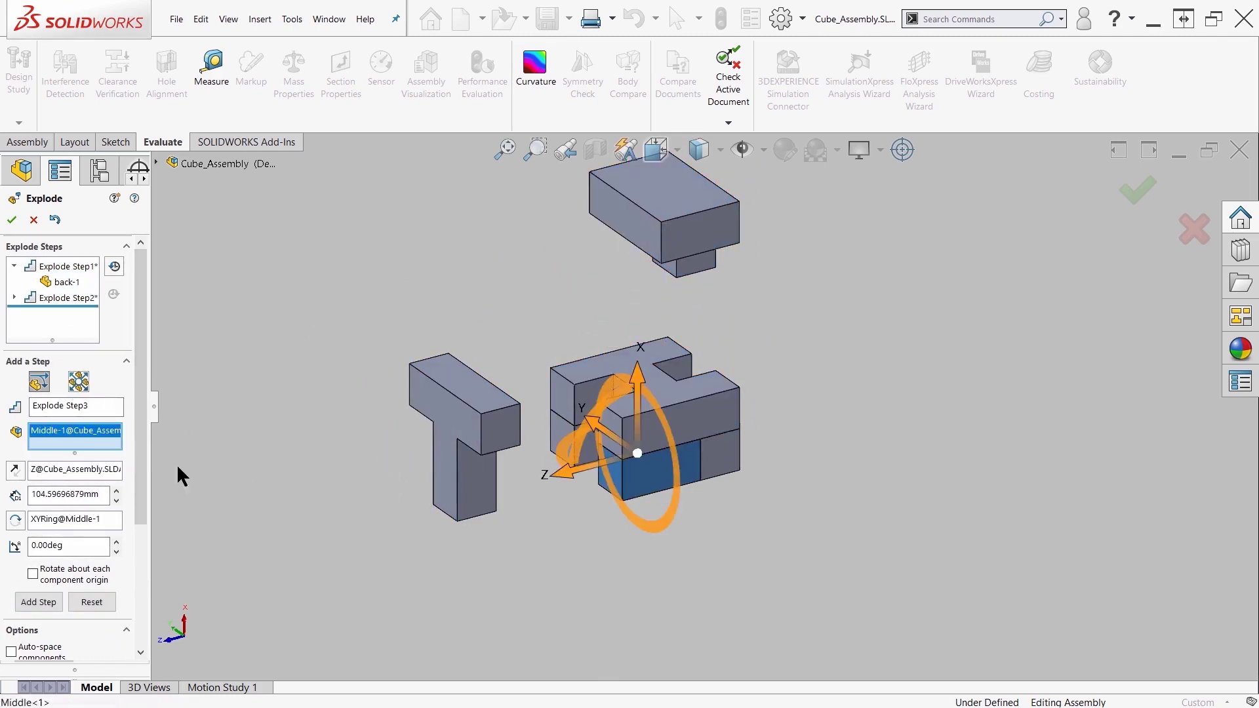
{"action": "left_click", "coordinate": [39, 617]}
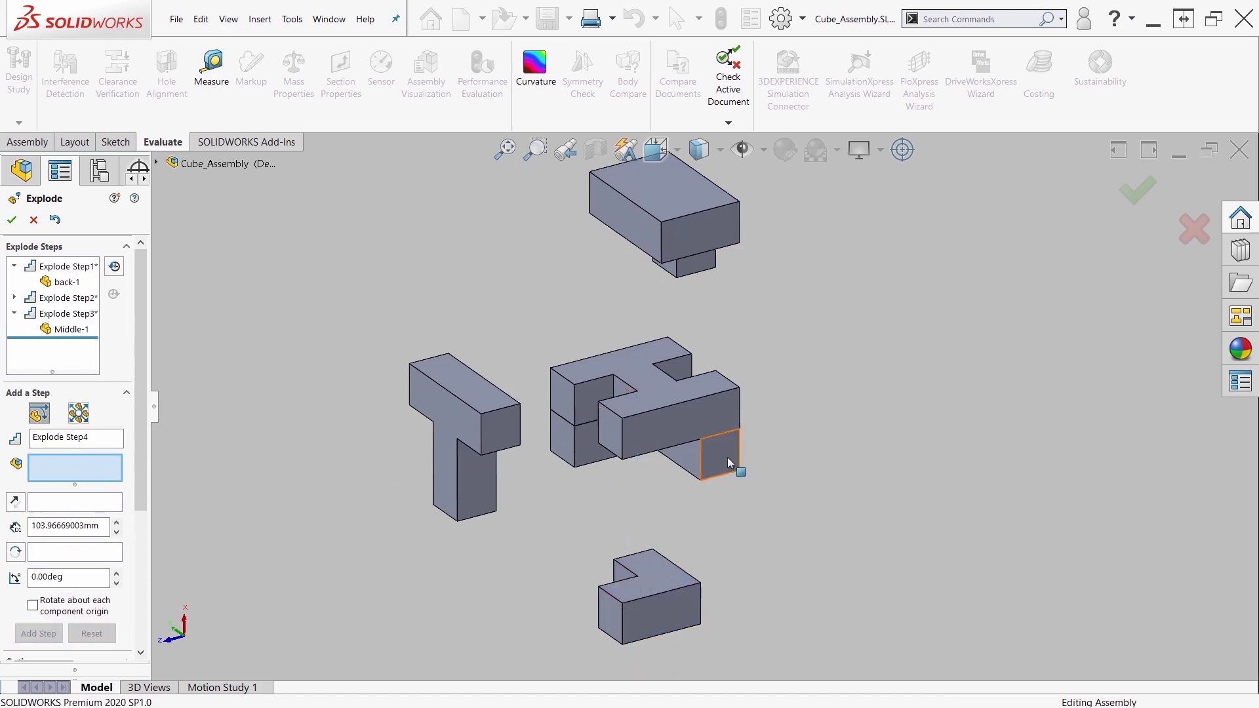
{"action": "left_click", "coordinate": [728, 458]}
{"action": "left_click_drag", "start_coordinate": [616, 419], "coordinate": [505, 341]}
{"action": "left_click", "coordinate": [38, 649]}
- Add an explode step that moves the Last component about 162 mm along Z, away from the back component
{"action": "left_click", "coordinate": [626, 423]}
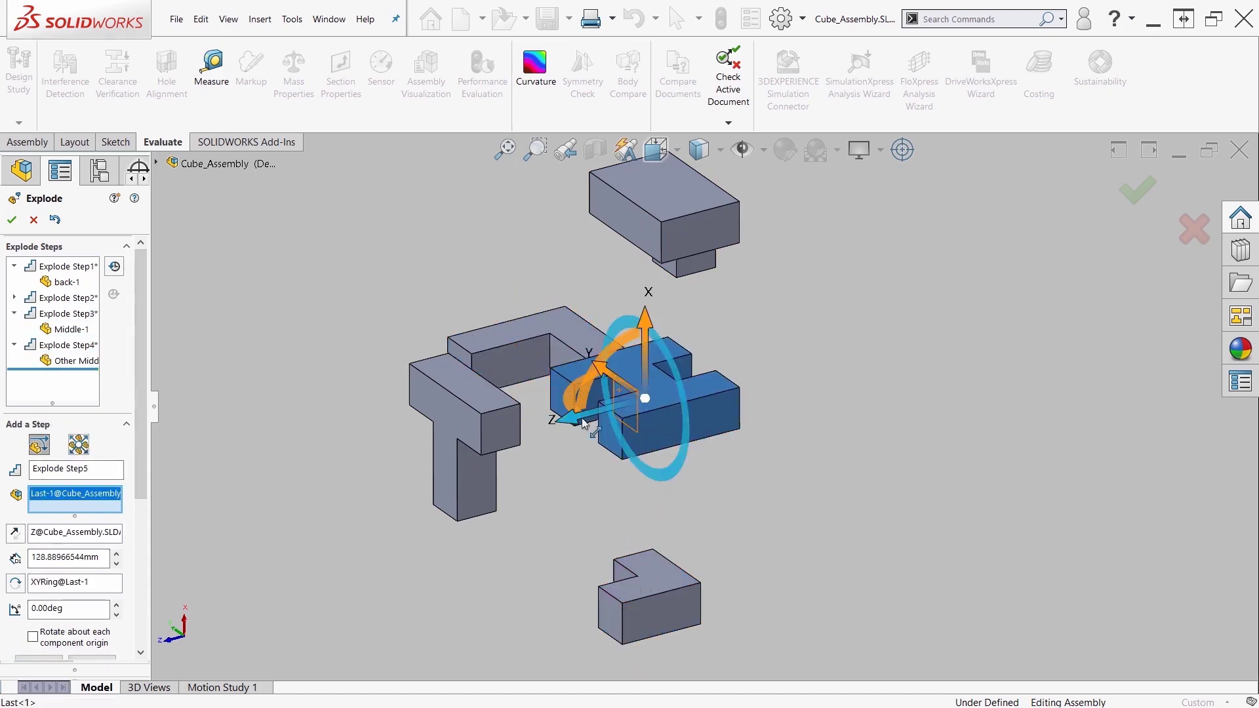
{"action": "left_click_drag", "start_coordinate": [587, 419], "coordinate": [799, 363]}
{"action": "scroll", "coordinate": [78, 544], "scroll_direction": "down", "scroll_amount": 3}
{"action": "left_click", "coordinate": [41, 528]}
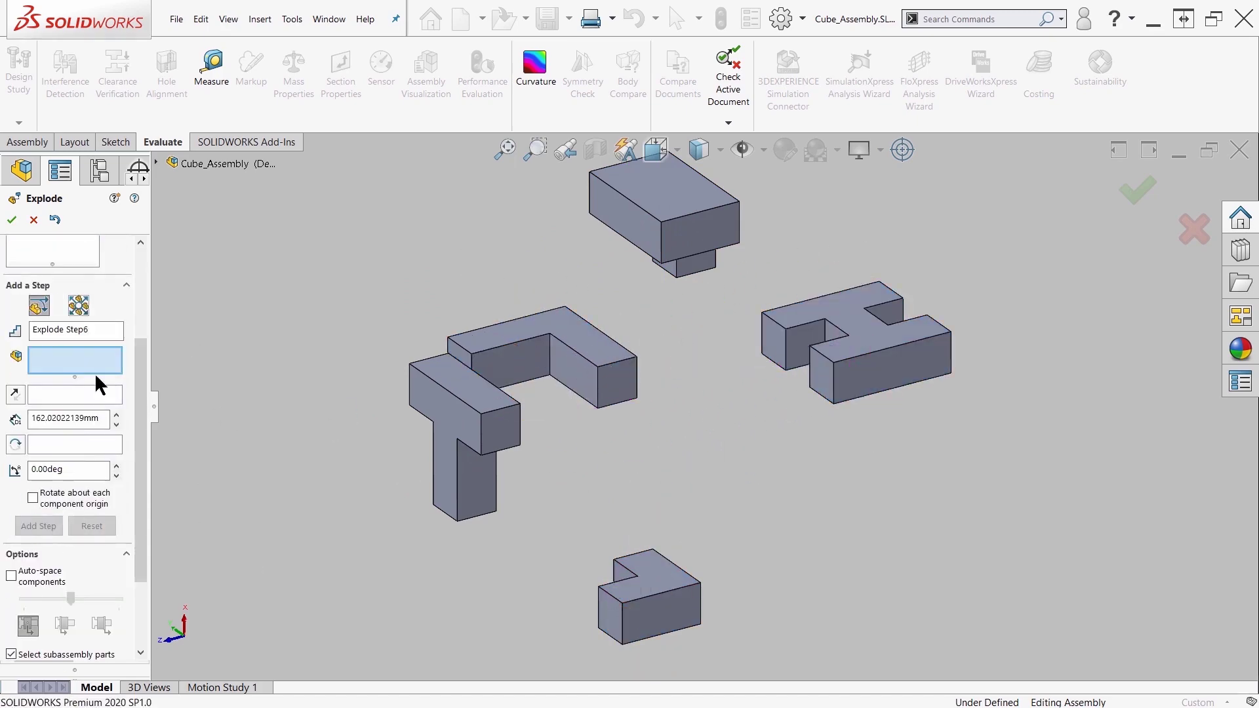